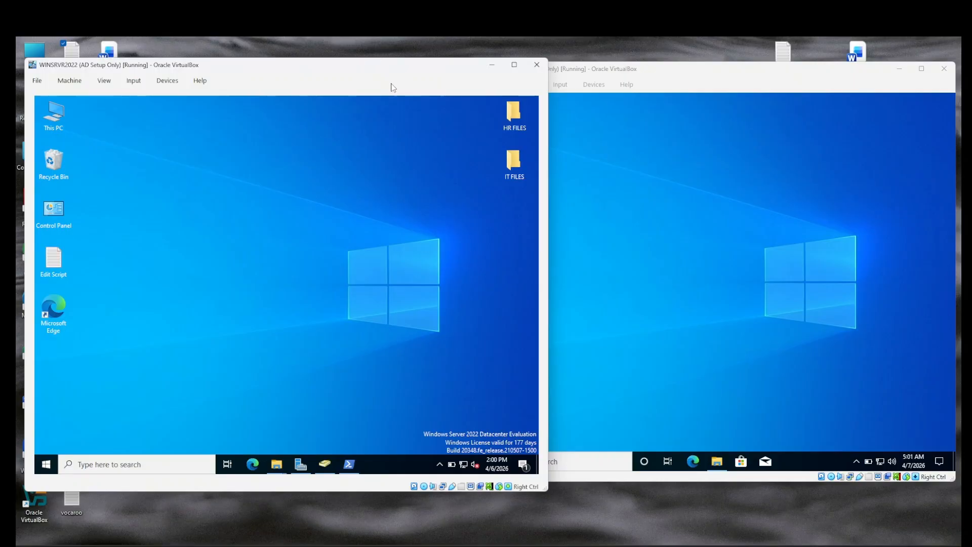
# Step: Switch back to the server VM and restore Active Directory Users and Computers
pyautogui.click(710, 82)
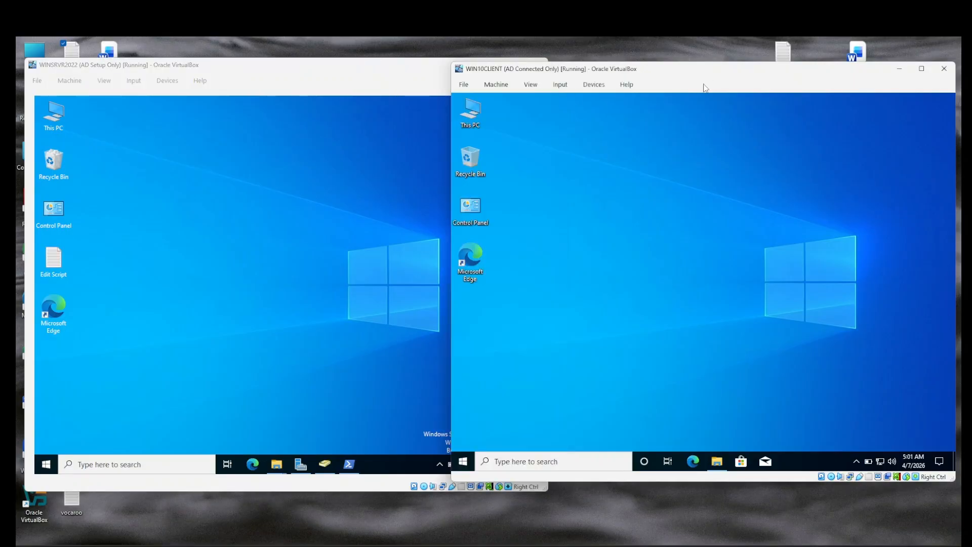
pyautogui.click(260, 69)
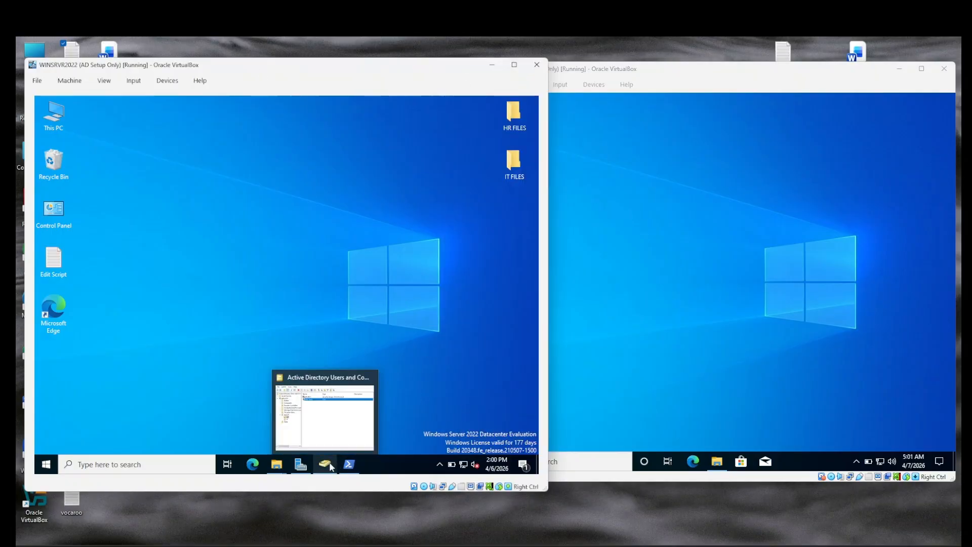
pyautogui.moveTo(303, 467)
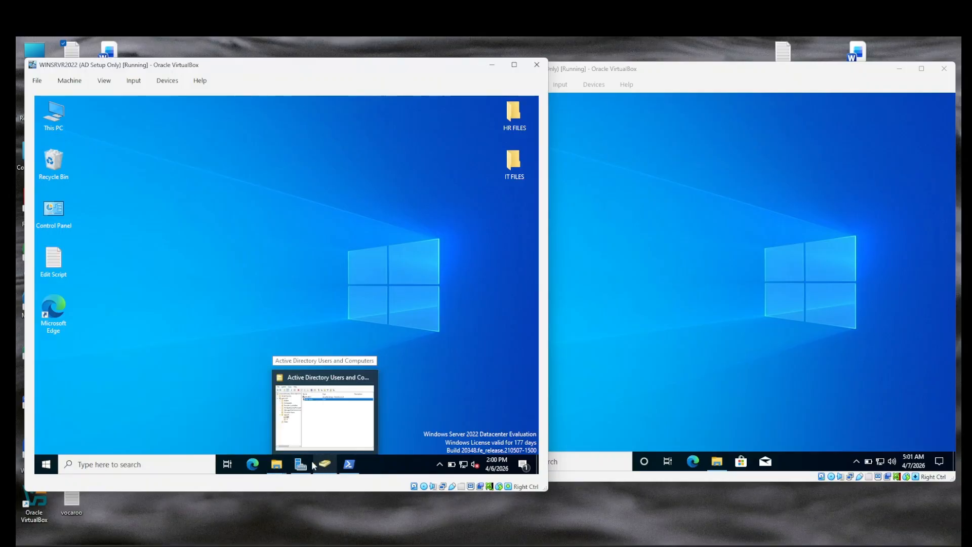
pyautogui.click(326, 465)
# Step: Browse the SpaceY unit's HR and IT OUs to list their accounts
pyautogui.click(158, 243)
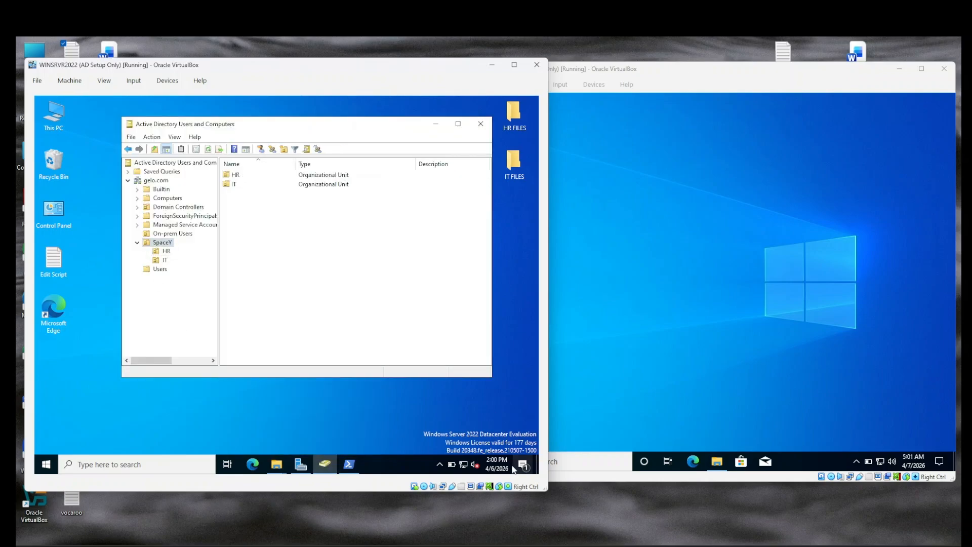
pyautogui.click(166, 251)
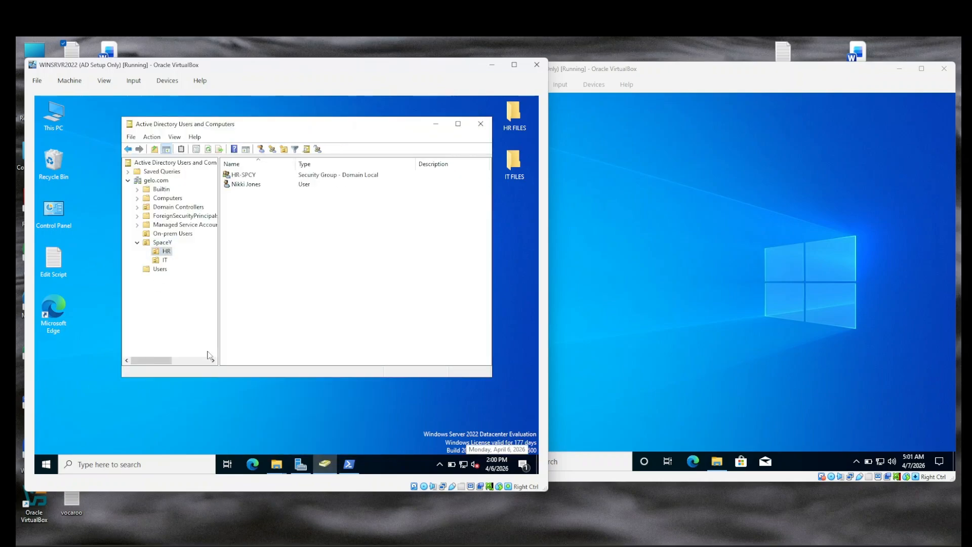
pyautogui.click(165, 260)
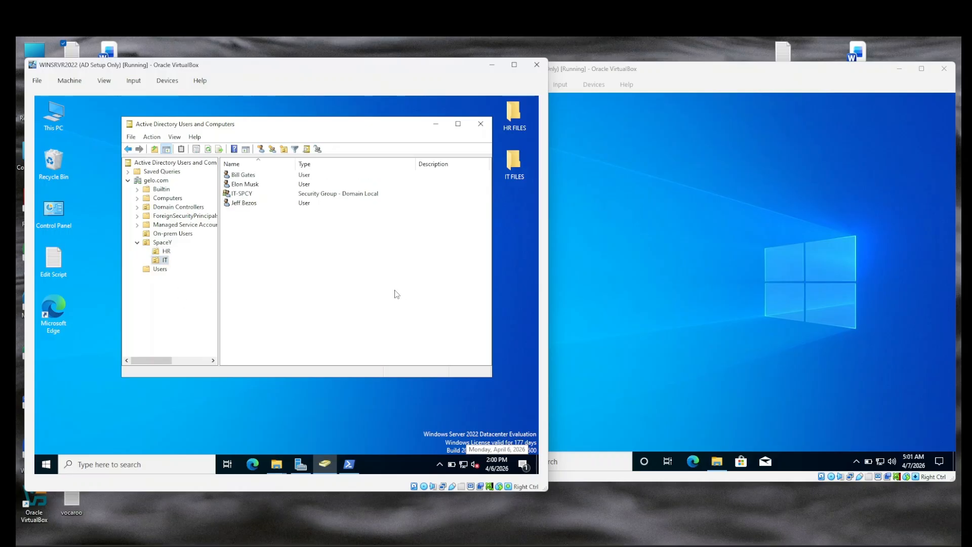
pyautogui.click(161, 252)
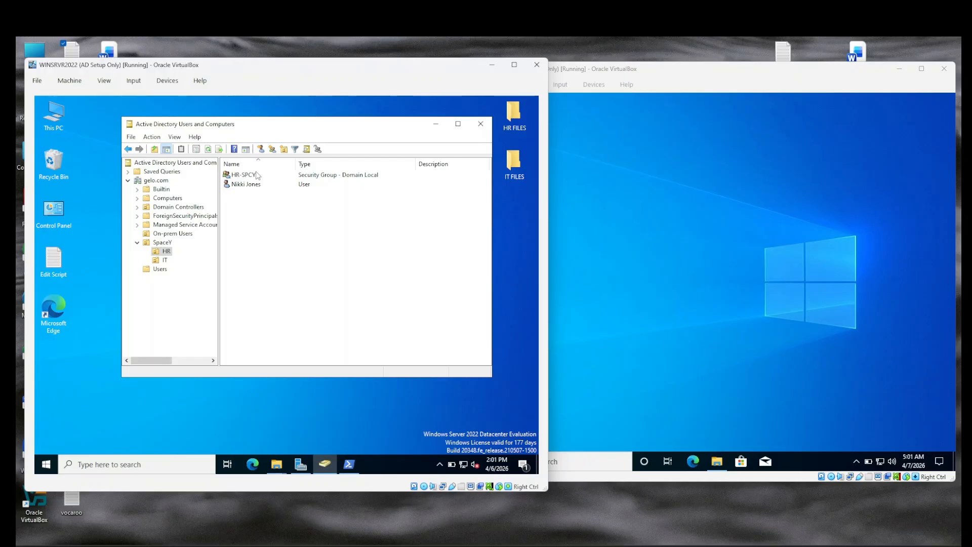
pyautogui.click(165, 261)
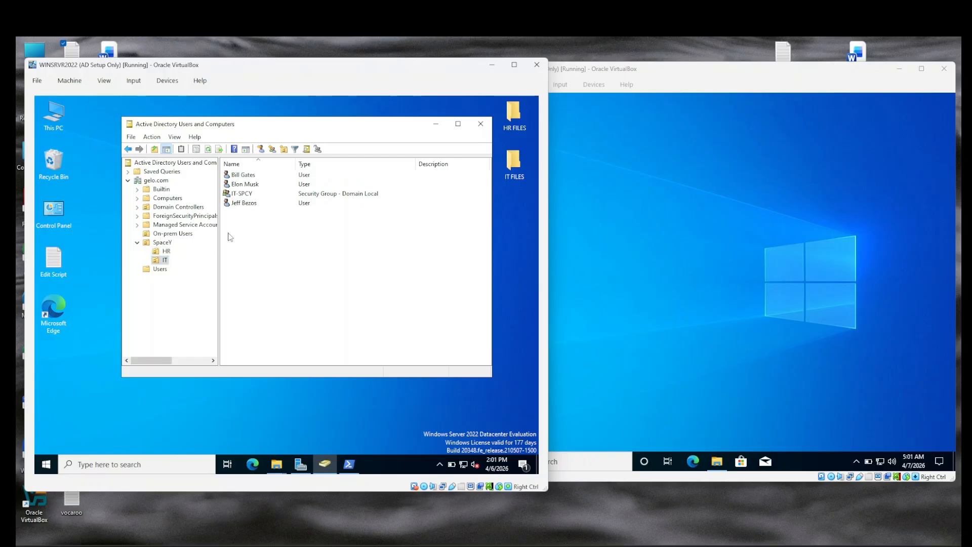
# Step: Review the second IT user's Account tab logon details, then close its properties
pyautogui.click(242, 185)
pyautogui.rightClick(243, 185)
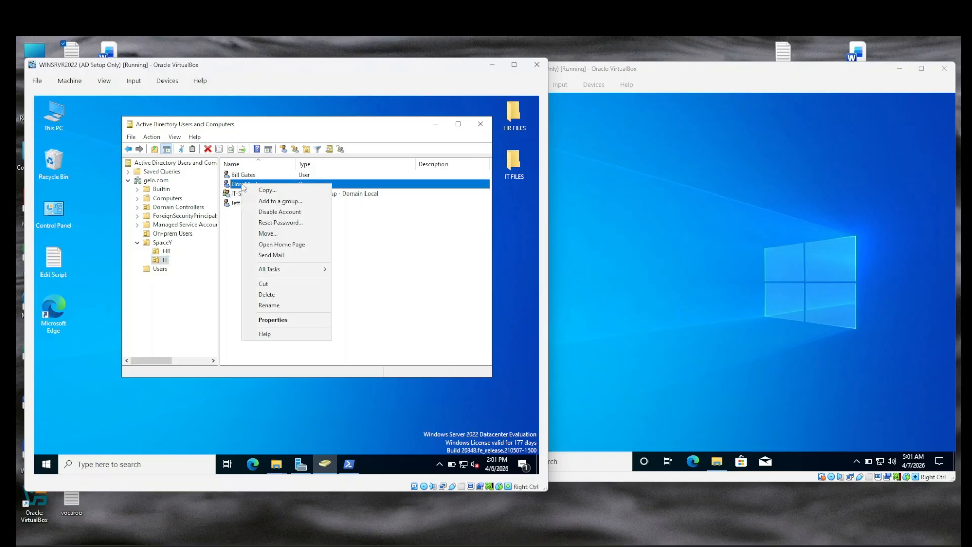
pyautogui.click(276, 320)
pyautogui.click(299, 198)
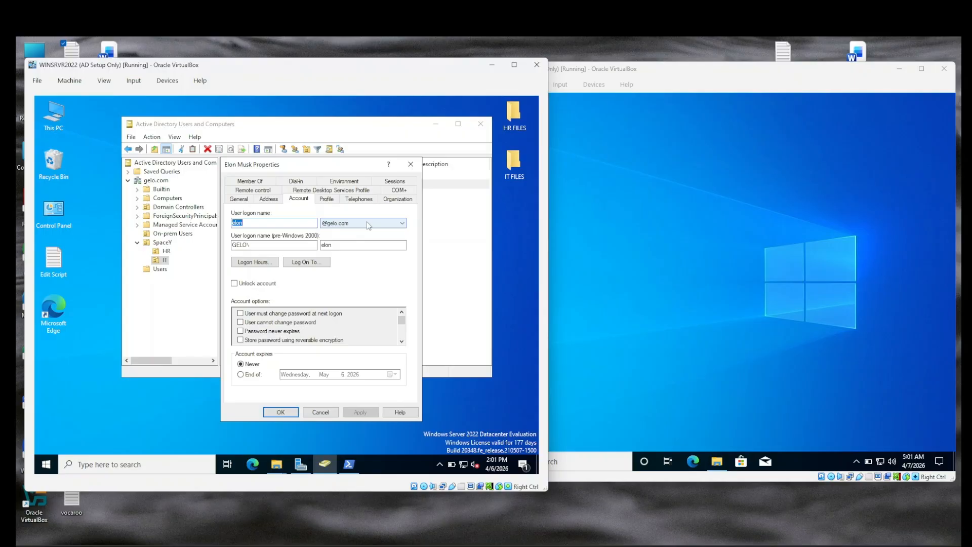
pyautogui.click(411, 165)
# Step: On the client VM, briefly open and close the server's shared folders window
pyautogui.click(752, 253)
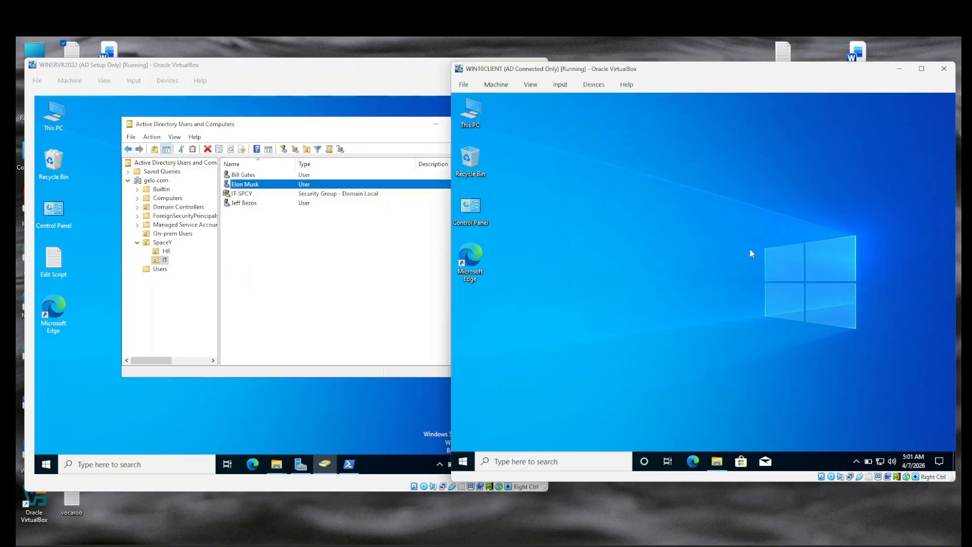
pyautogui.click(717, 461)
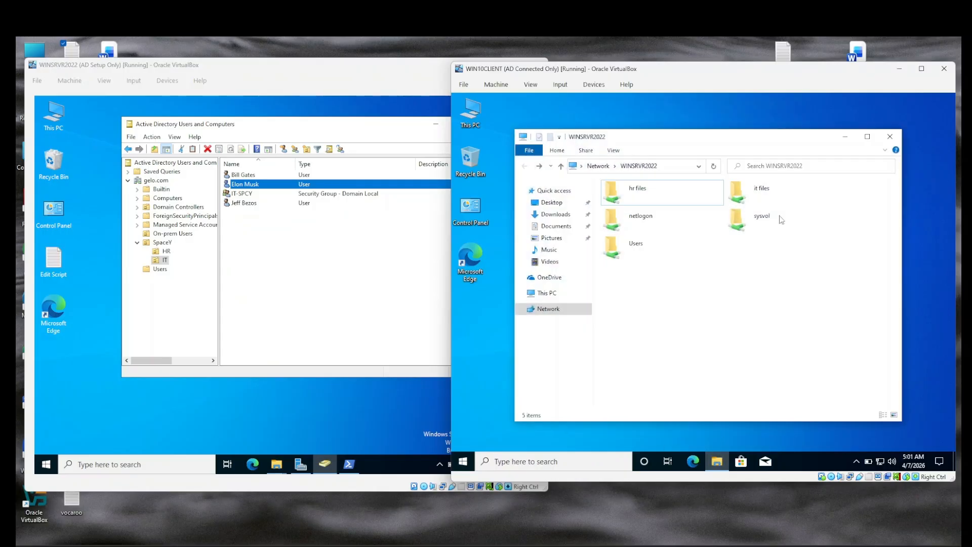
pyautogui.click(898, 134)
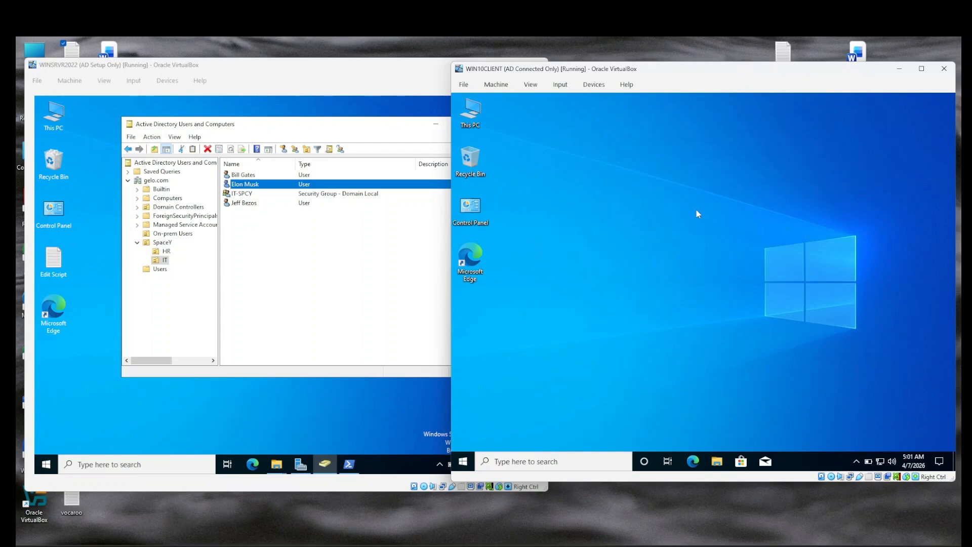
# Step: Run whoami in a command prompt to confirm the signed-in gelo domain user, then minimize it
pyautogui.press('super+r')
pyautogui.write('cmd')
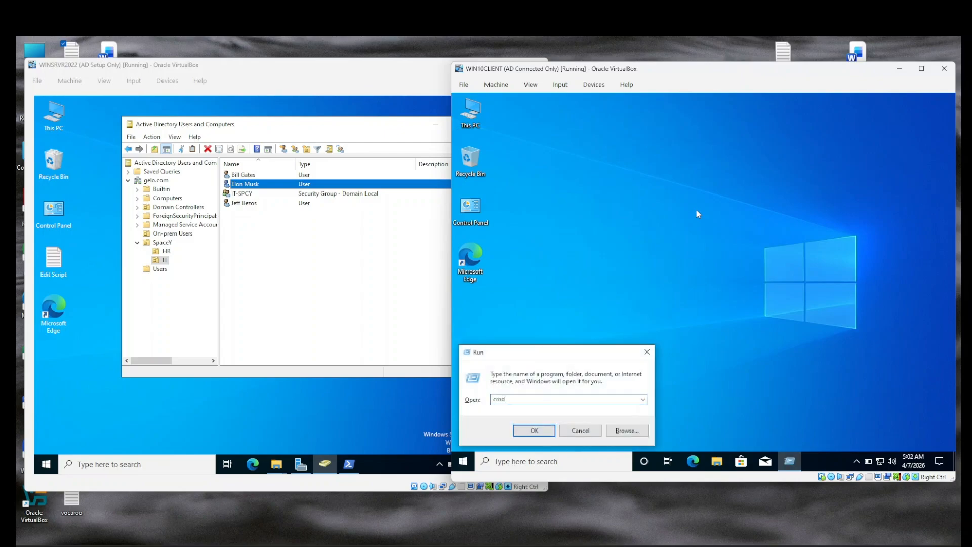
pyautogui.press('Return')
pyautogui.write('w')
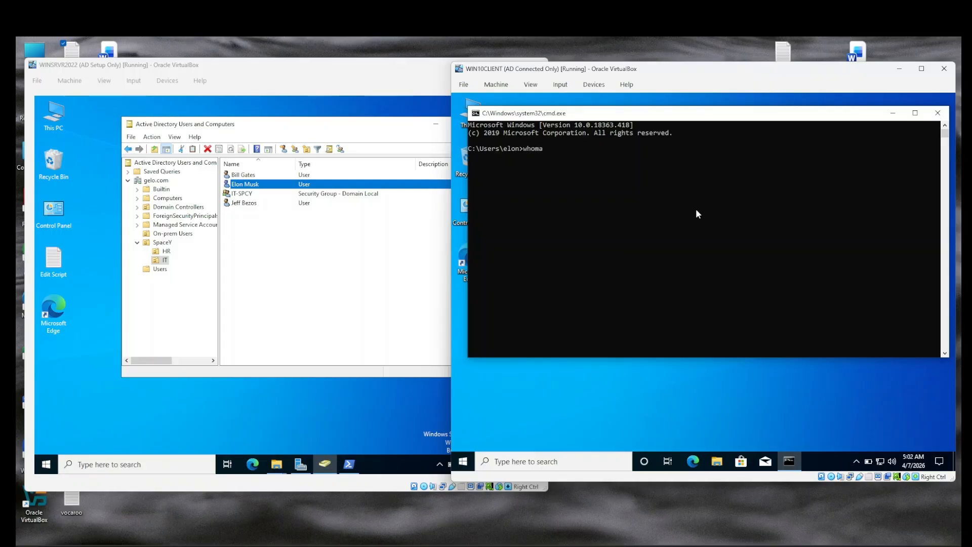
pyautogui.write('hoami')
pyautogui.press('Return')
pyautogui.moveTo(506, 157); pyautogui.dragTo(469, 158)
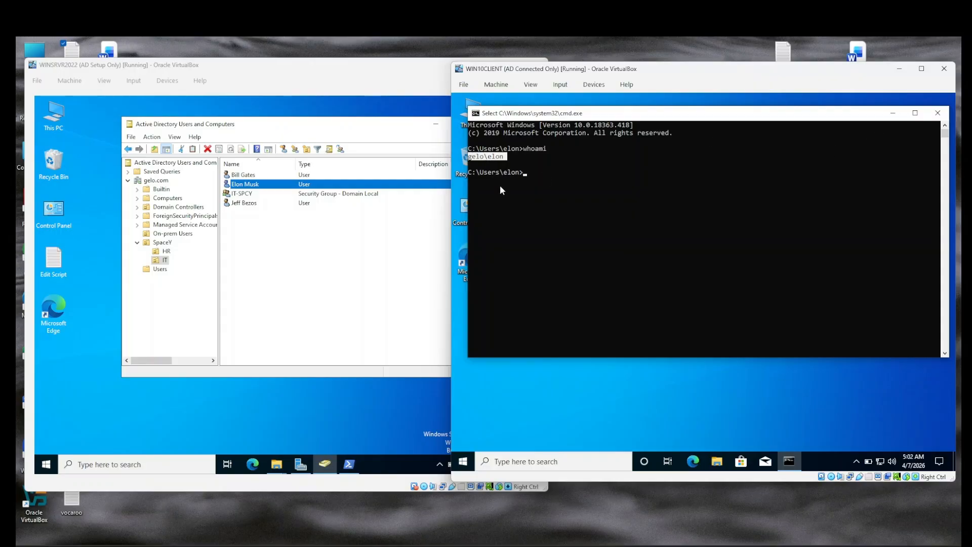
pyautogui.click(893, 113)
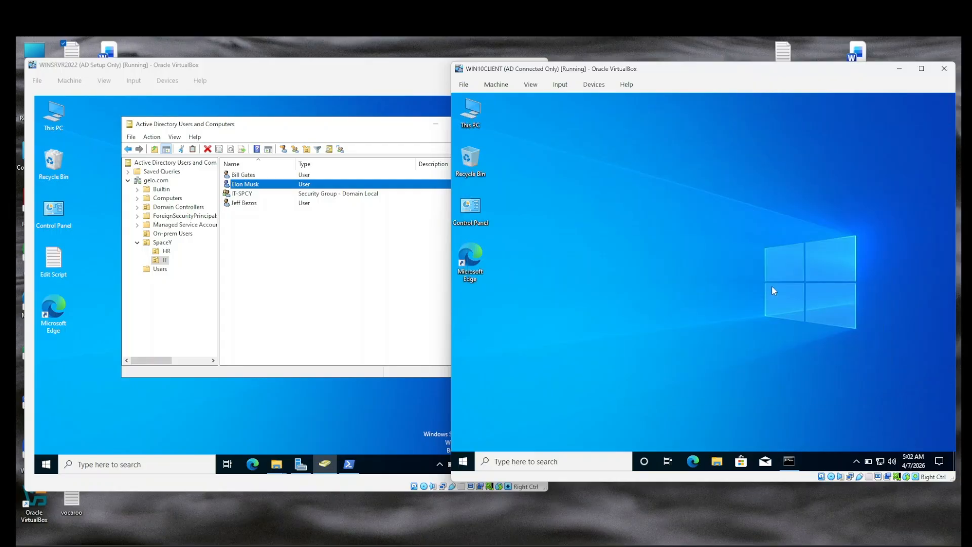
# Step: Open the \\WINSRVR2022 shares, view 'it files', and try 'hr files', which is denied
pyautogui.press('super+r')
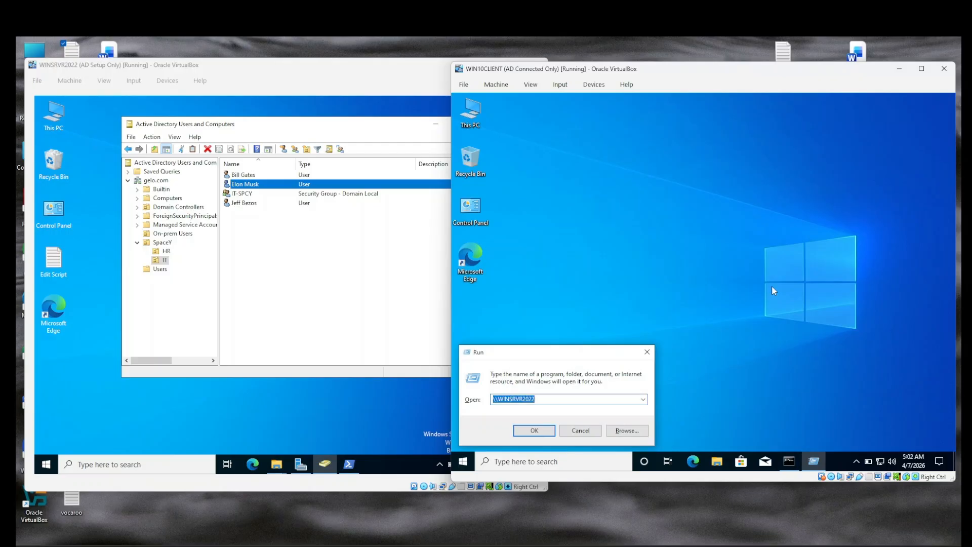
pyautogui.press('Return')
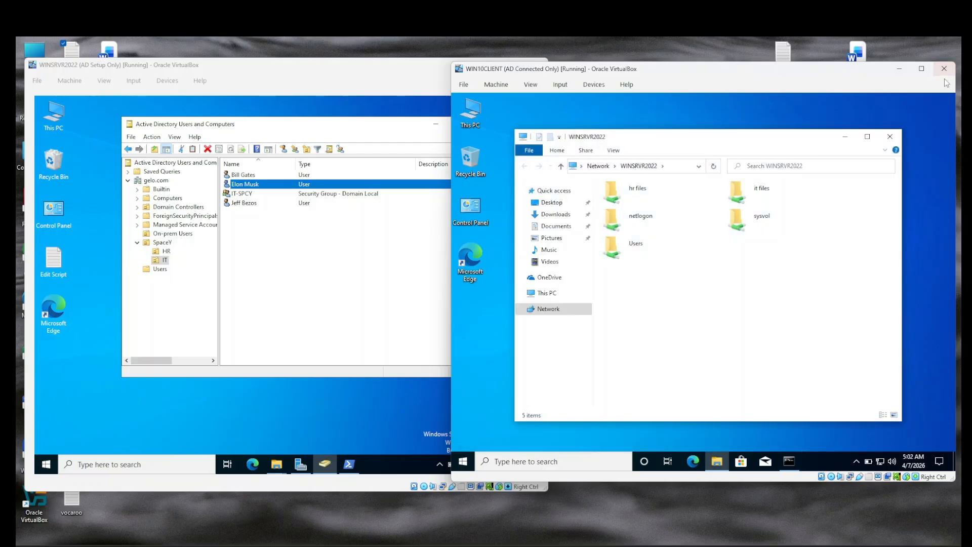
pyautogui.doubleClick(764, 199)
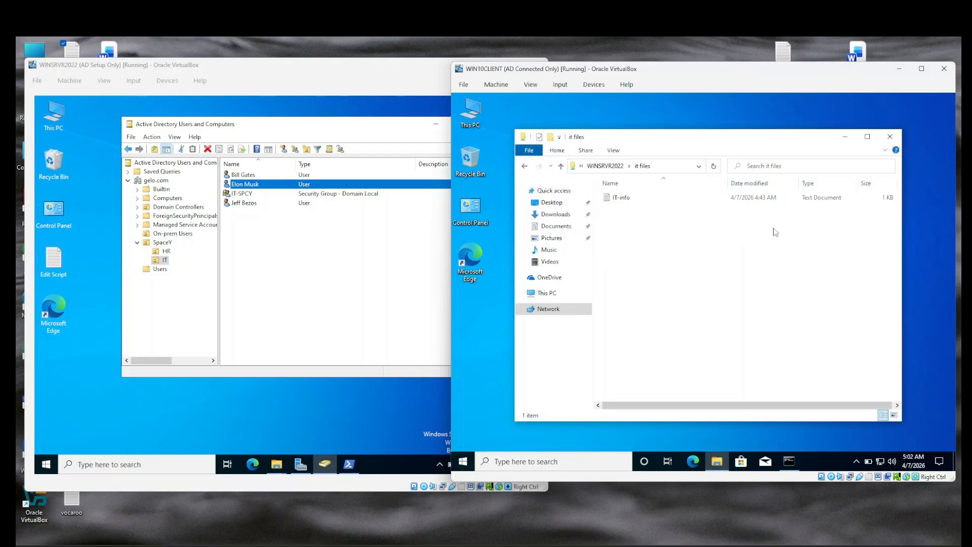
pyautogui.click(523, 167)
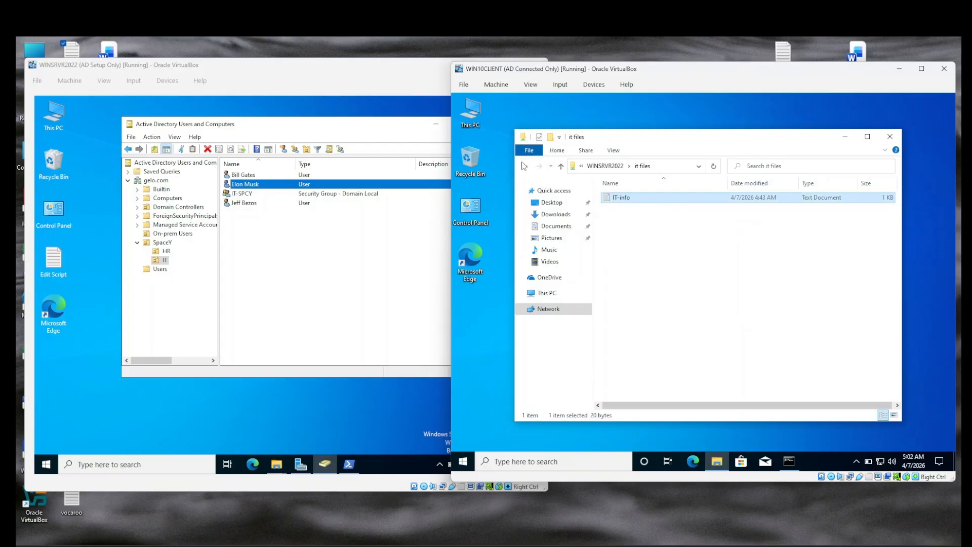
pyautogui.doubleClick(637, 197)
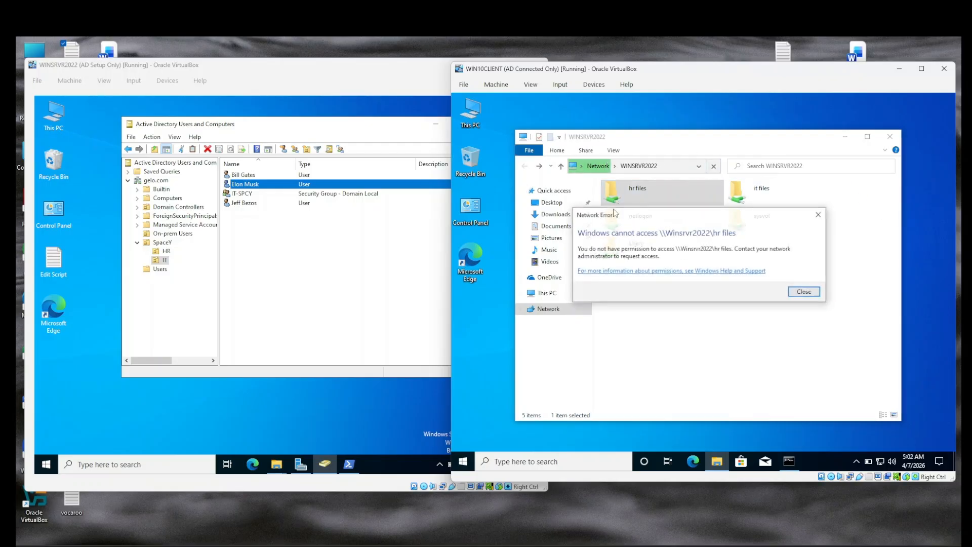
pyautogui.click(805, 292)
pyautogui.click(375, 277)
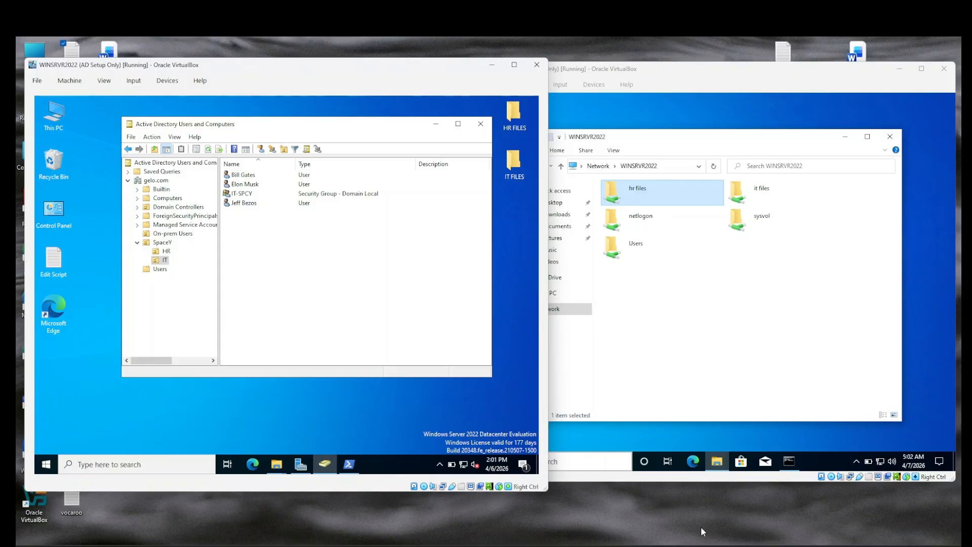
pyautogui.hotkey('alt', 'Tab')
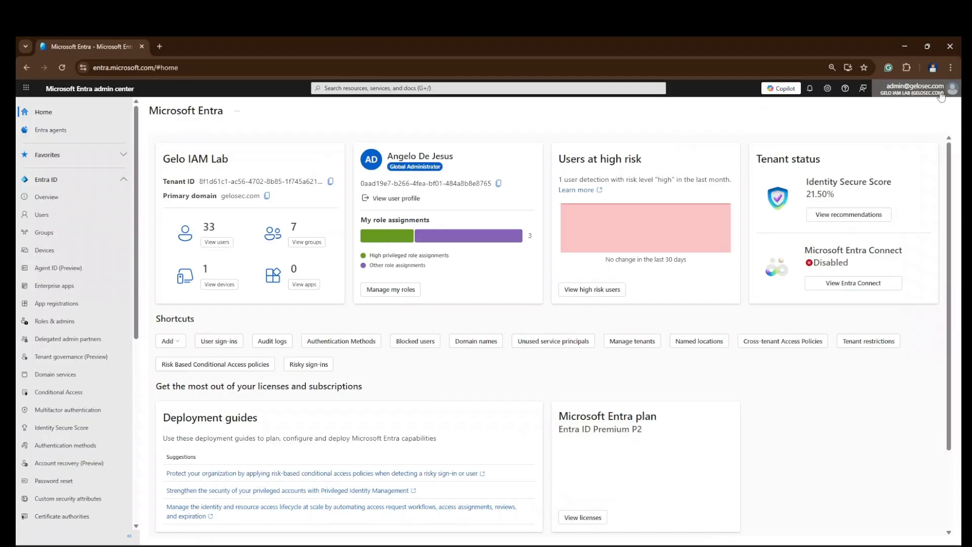
pyautogui.click(940, 94)
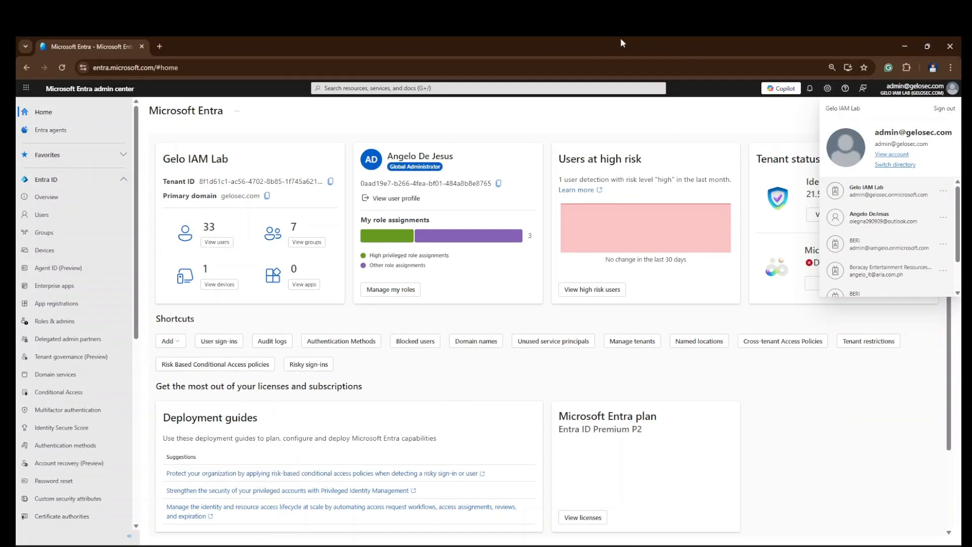
pyautogui.click(915, 47)
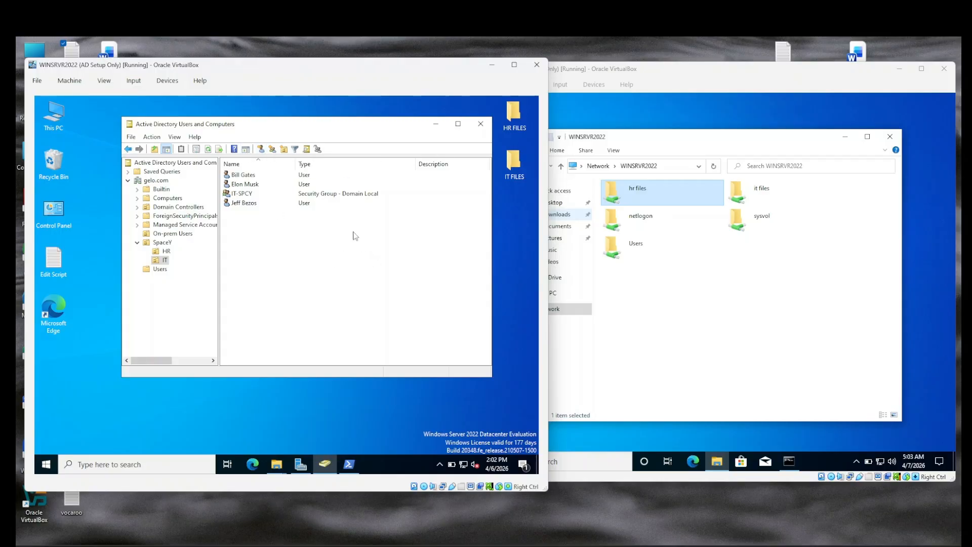
pyautogui.doubleClick(262, 204)
pyautogui.click(303, 201)
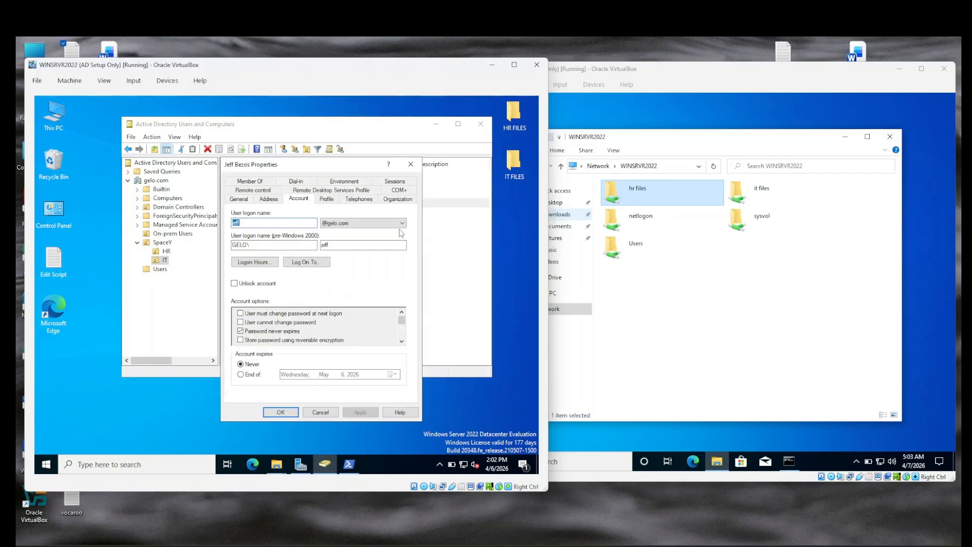
pyautogui.click(297, 224)
pyautogui.click(349, 225)
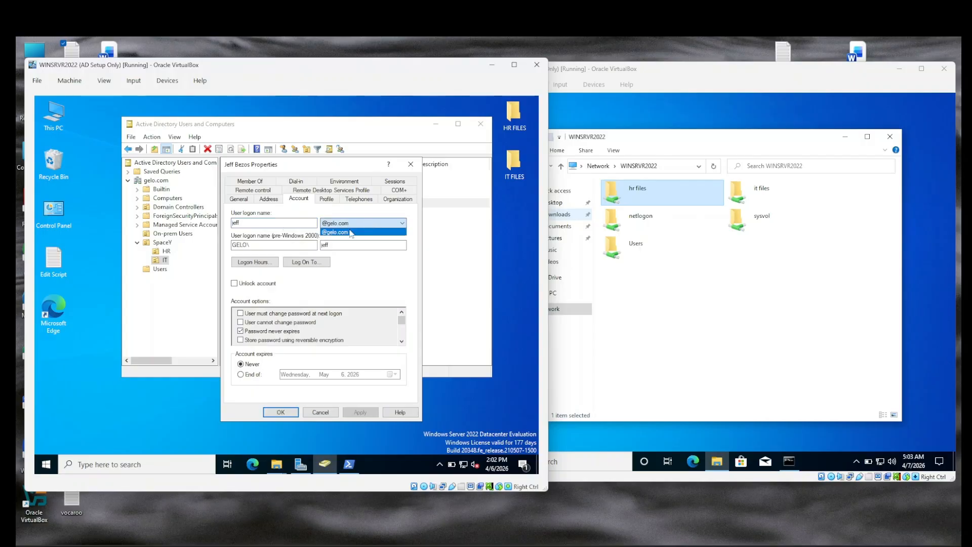
pyautogui.click(362, 233)
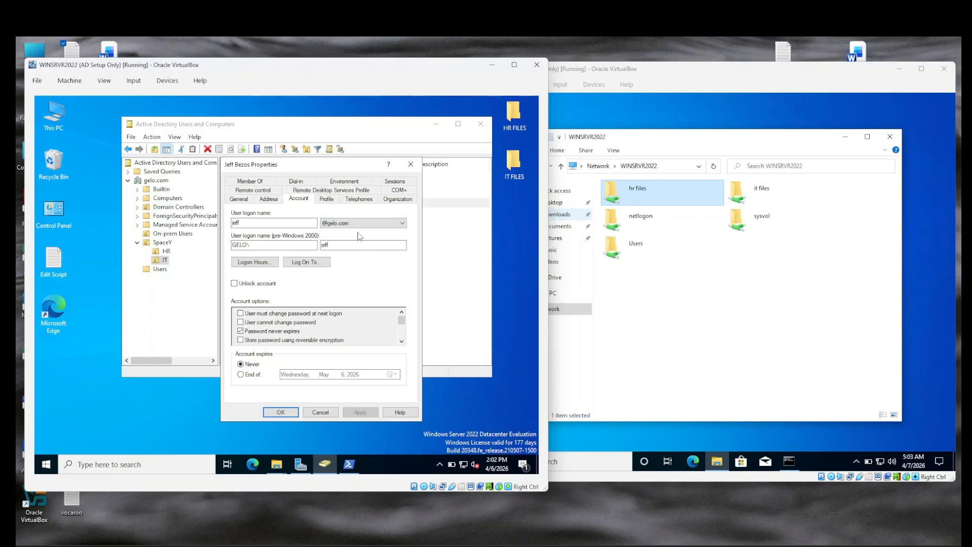
pyautogui.click(374, 224)
pyautogui.click(373, 226)
pyautogui.click(292, 416)
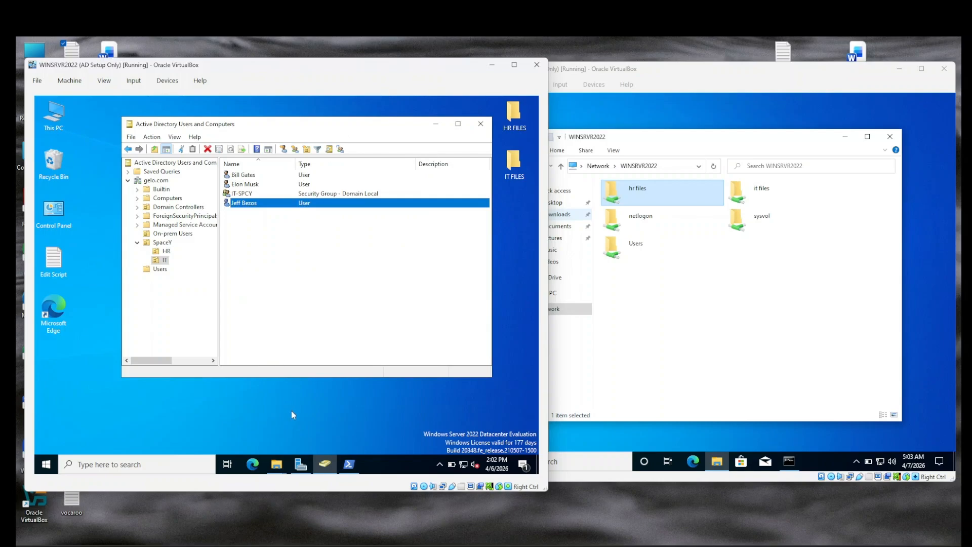
pyautogui.click(300, 464)
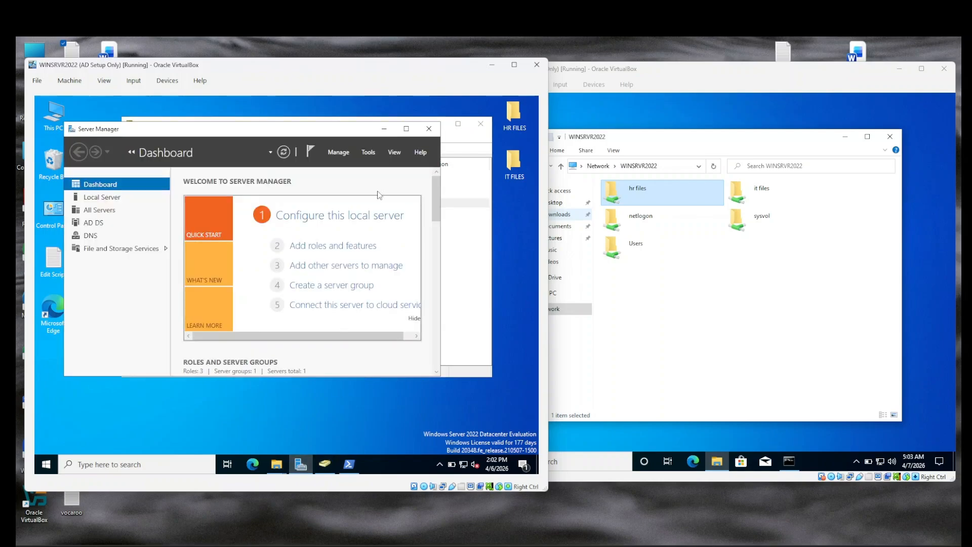
# Step: Add gelosec.com as an alternative UPN suffix in Active Directory Domains and Trusts, then close it
pyautogui.click(369, 152)
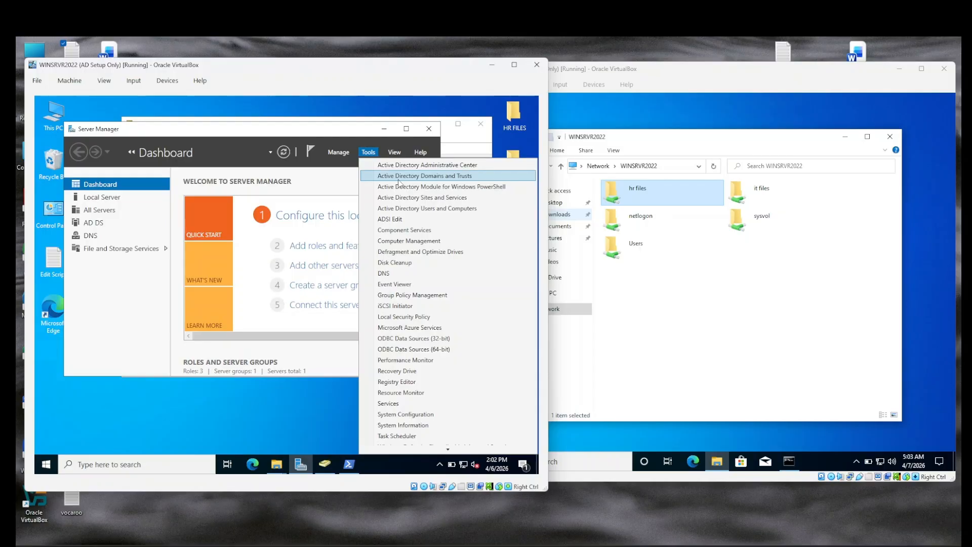
pyautogui.click(399, 177)
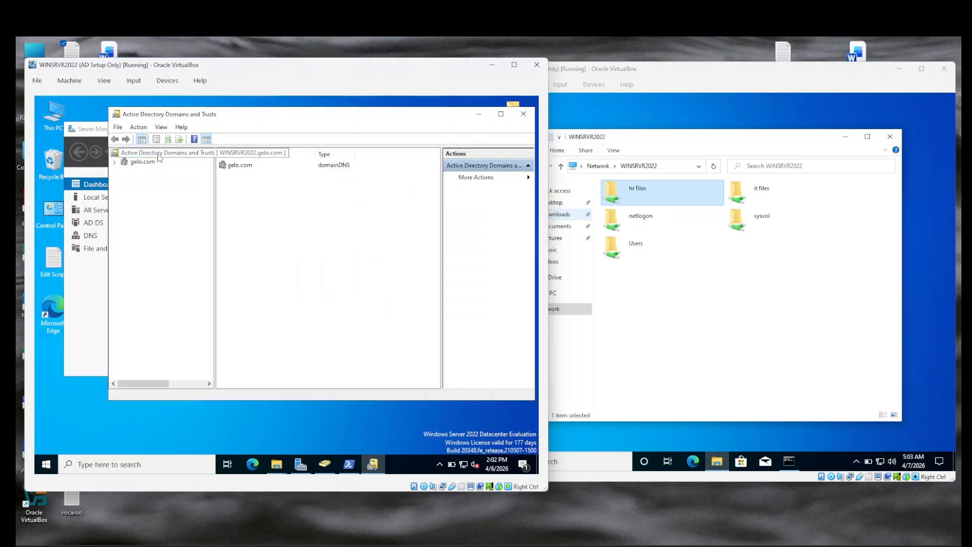
pyautogui.rightClick(159, 158)
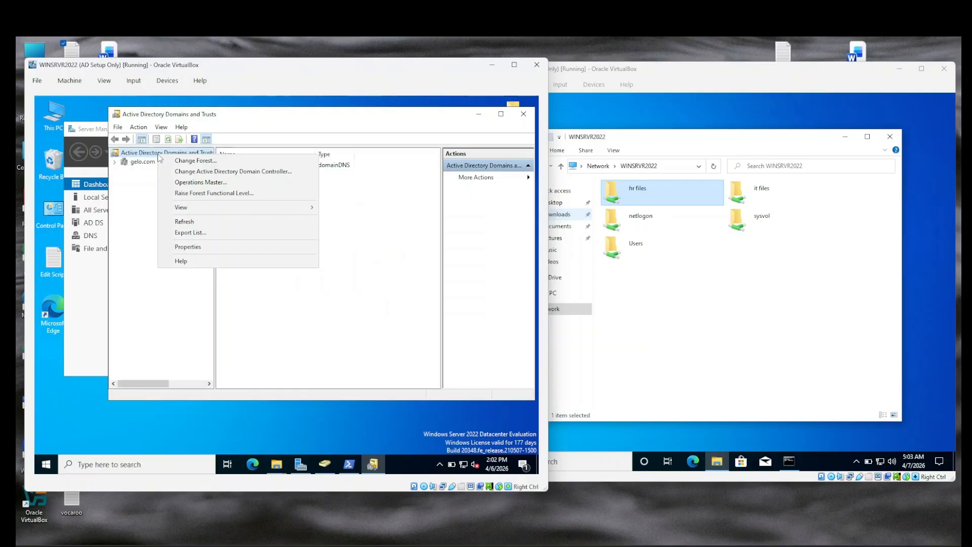
pyautogui.click(195, 249)
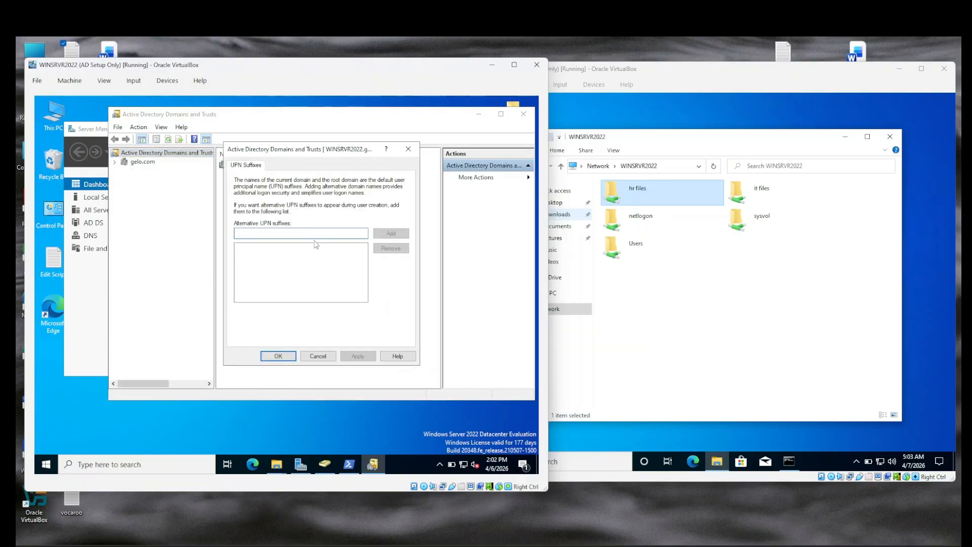
pyautogui.write('gelosec.com')
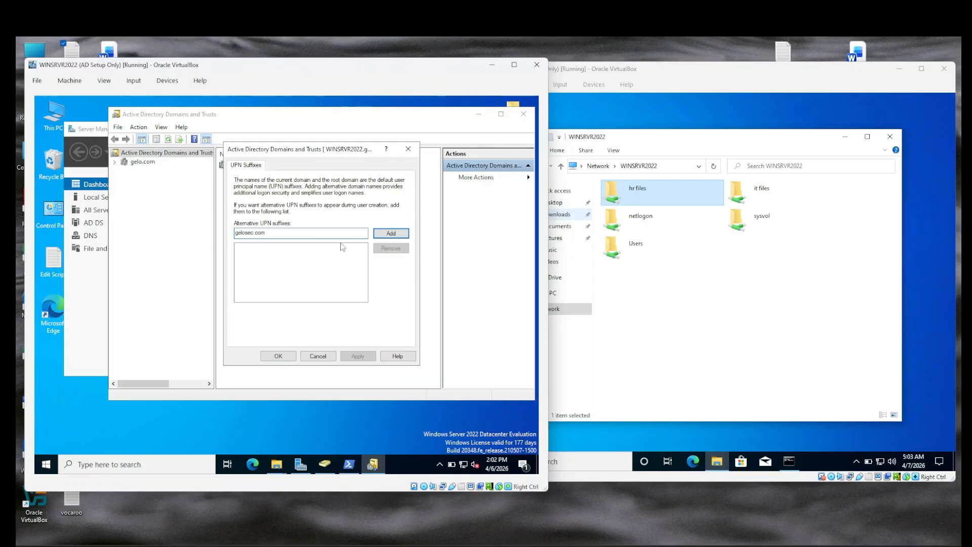
pyautogui.click(391, 233)
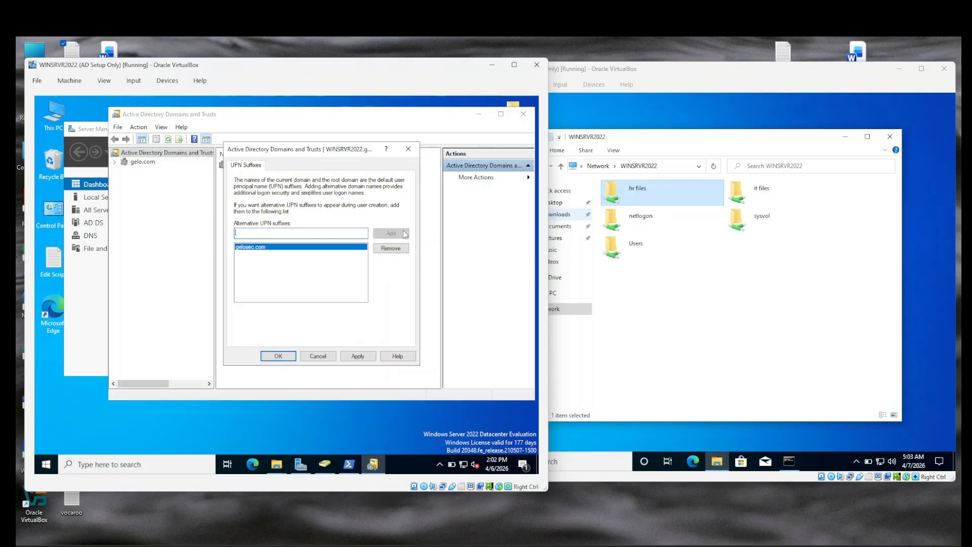
pyautogui.click(278, 356)
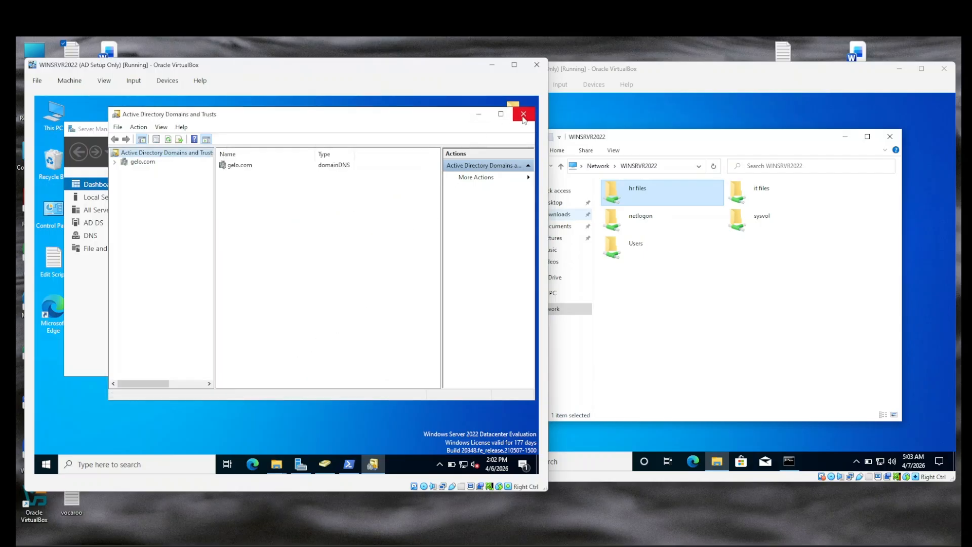
pyautogui.click(524, 115)
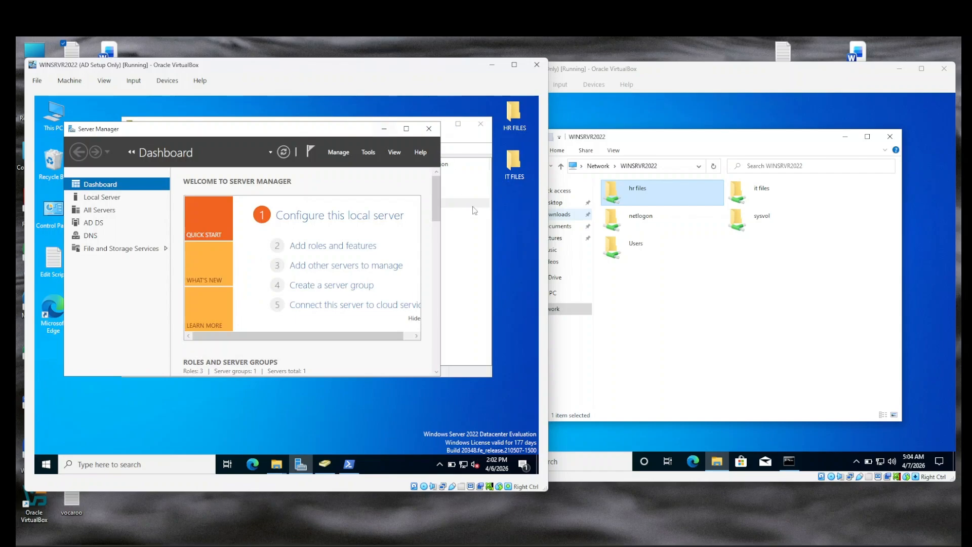
pyautogui.click(488, 238)
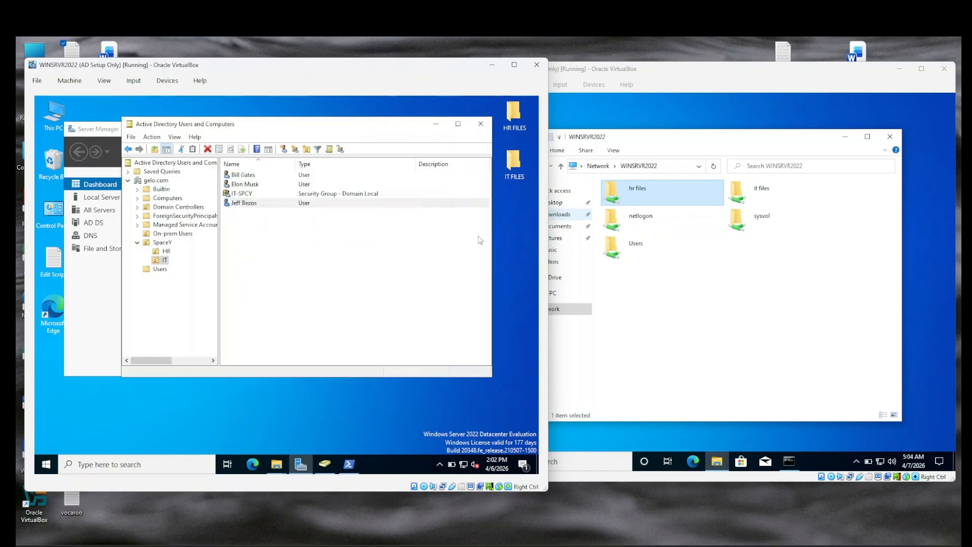
pyautogui.doubleClick(244, 203)
pyautogui.click(299, 199)
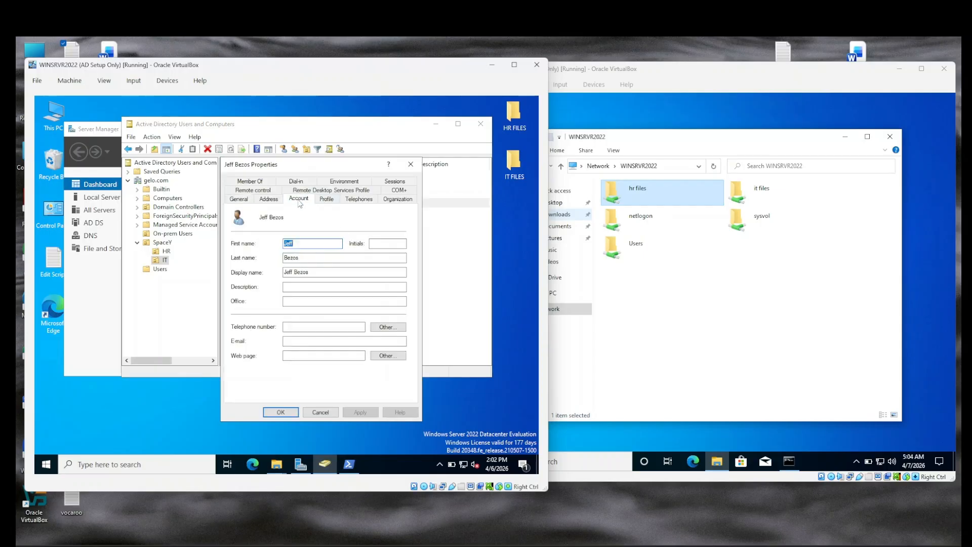
pyautogui.click(354, 224)
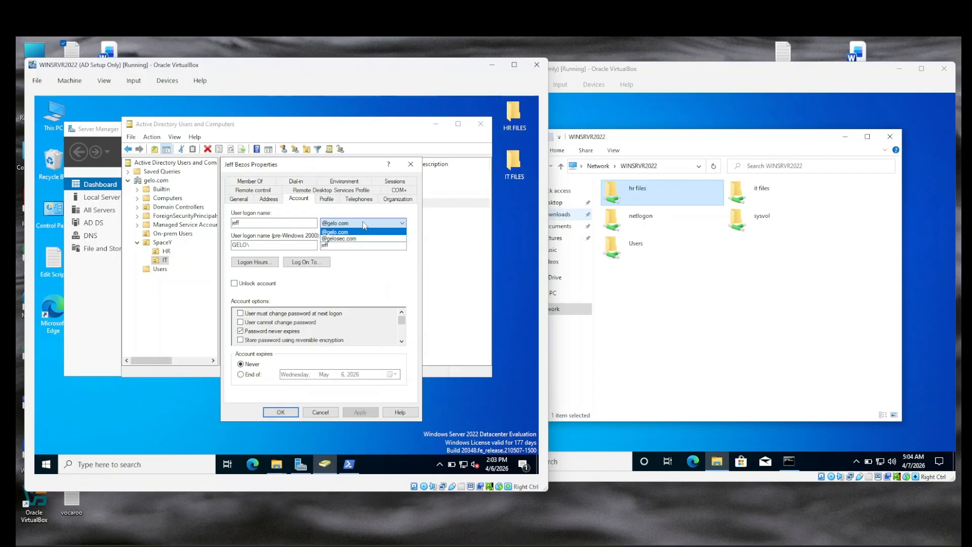
pyautogui.click(364, 226)
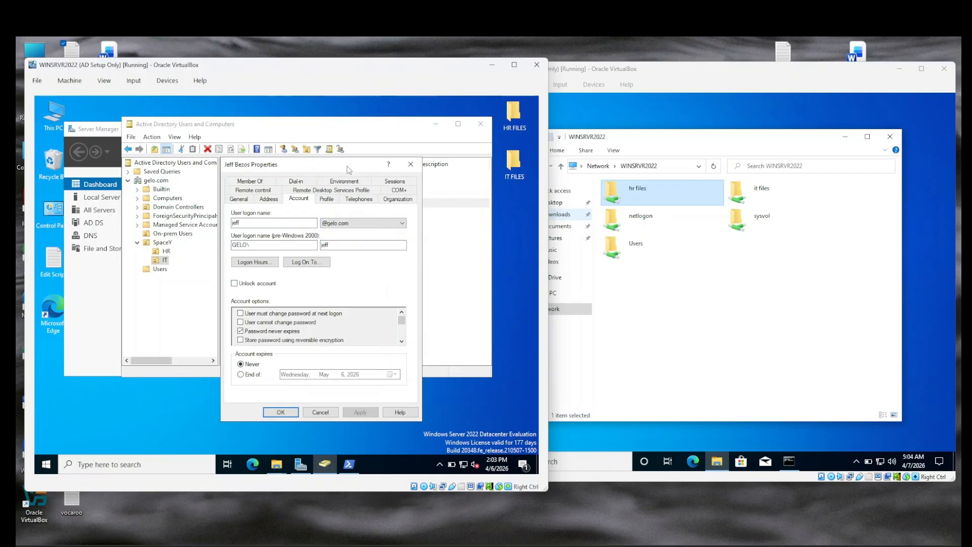
pyautogui.click(411, 164)
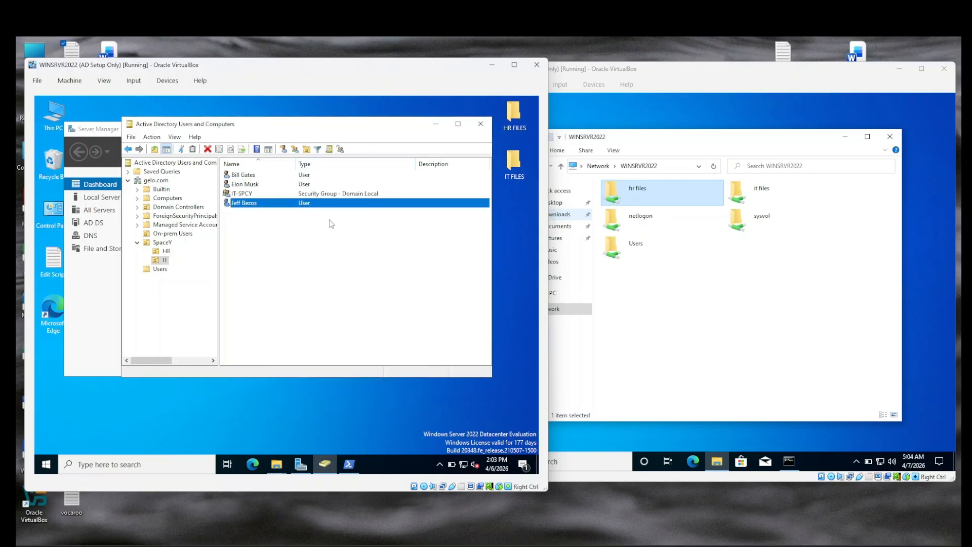
pyautogui.doubleClick(282, 207)
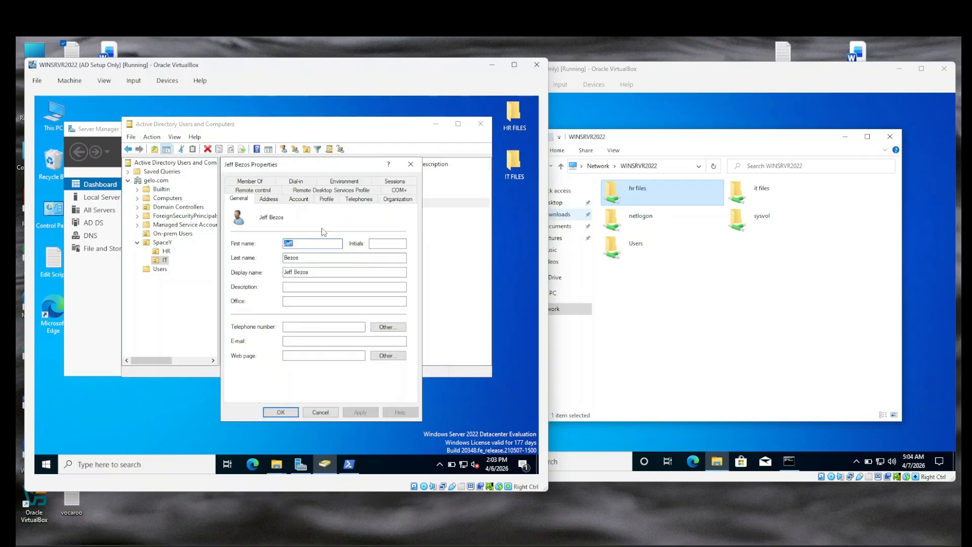
pyautogui.click(298, 200)
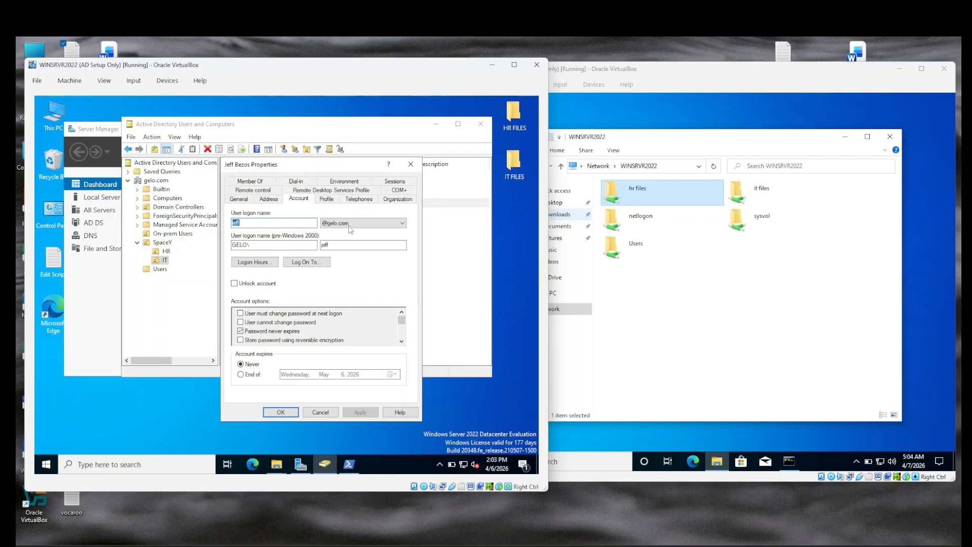
pyautogui.click(403, 223)
pyautogui.click(404, 223)
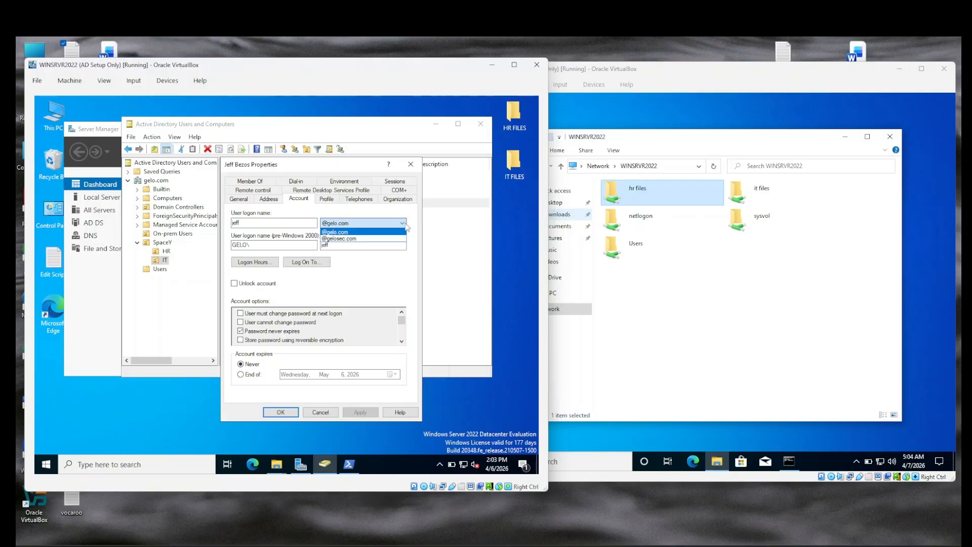
pyautogui.click(267, 242)
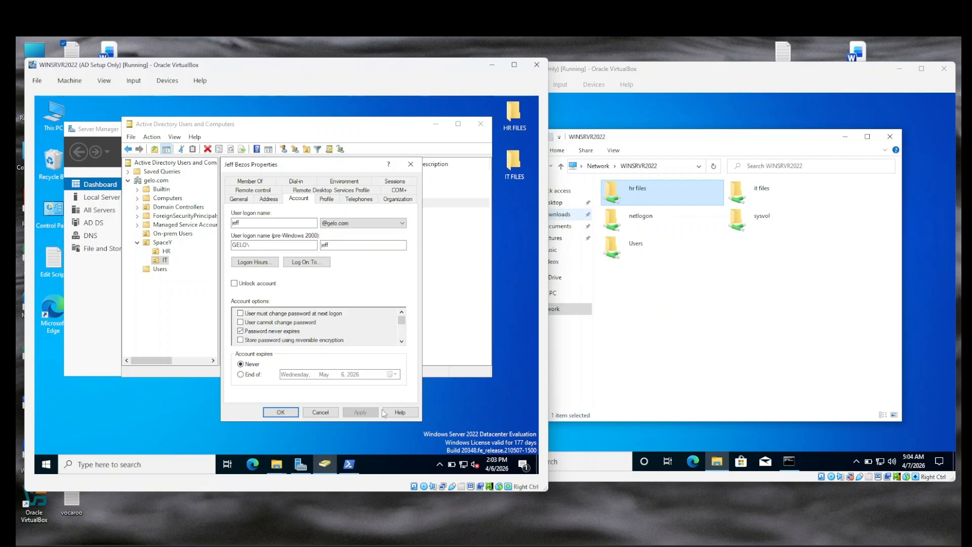
pyautogui.click(411, 164)
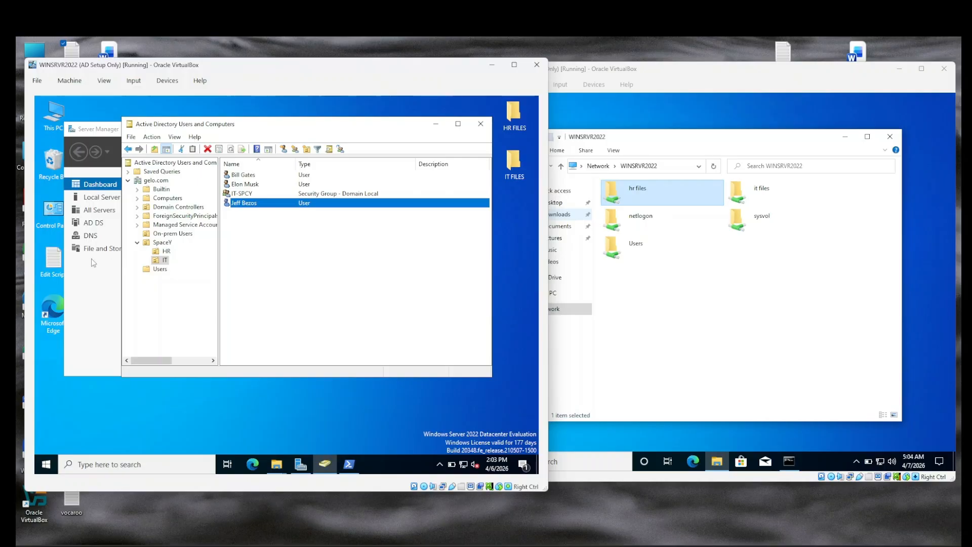
# Step: Open the Edit Script file in Notepad and select the whole PowerShell UPN-update script
pyautogui.doubleClick(49, 264)
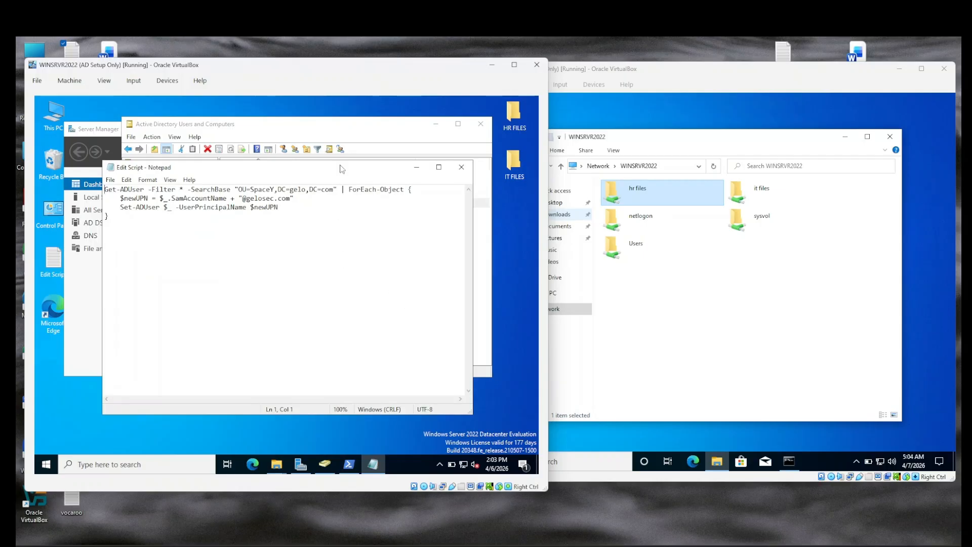
pyautogui.moveTo(343, 169); pyautogui.dragTo(254, 199)
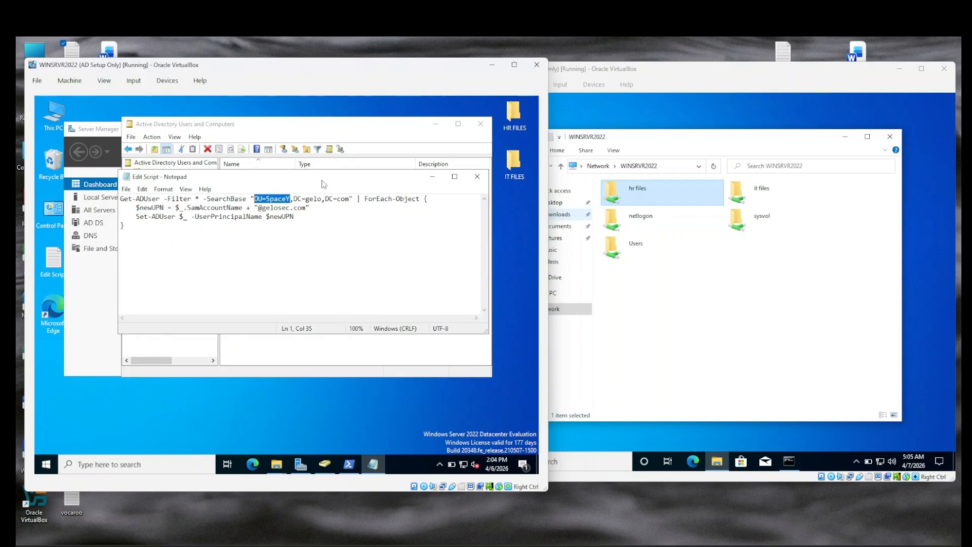
pyautogui.moveTo(324, 184); pyautogui.dragTo(311, 251)
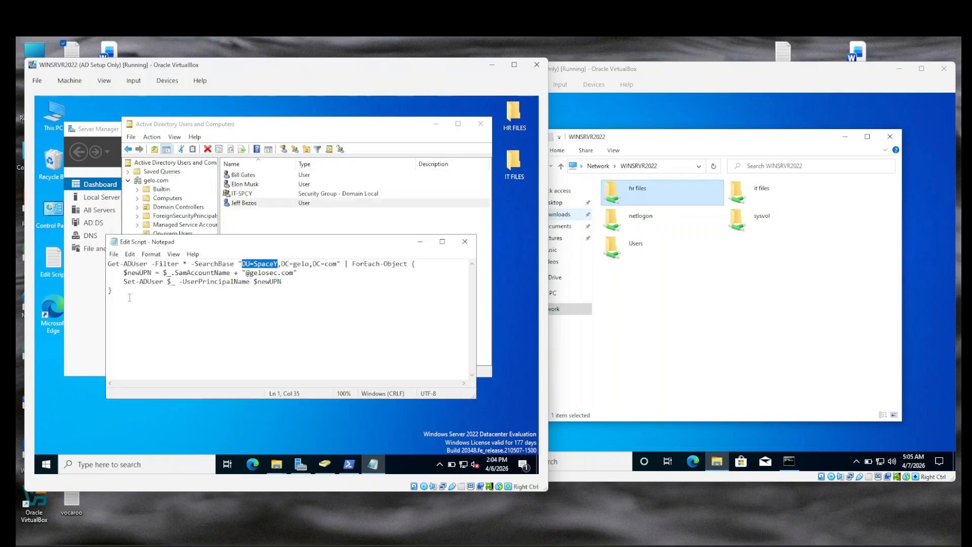
pyautogui.moveTo(130, 298); pyautogui.dragTo(85, 265)
pyautogui.press('super+c')
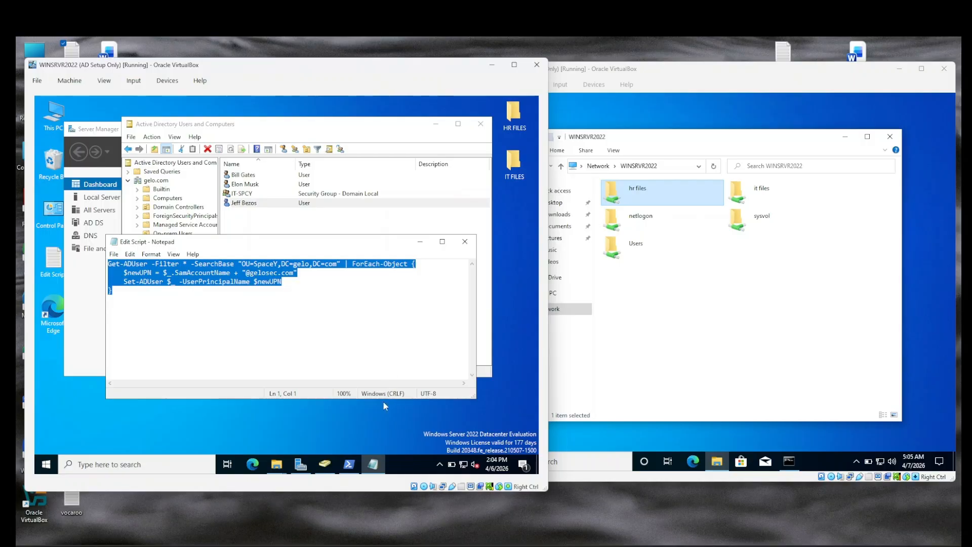
# Step: Paste the Get-ADUser/Set-ADUser script into an administrator PowerShell and run it
pyautogui.click(349, 464)
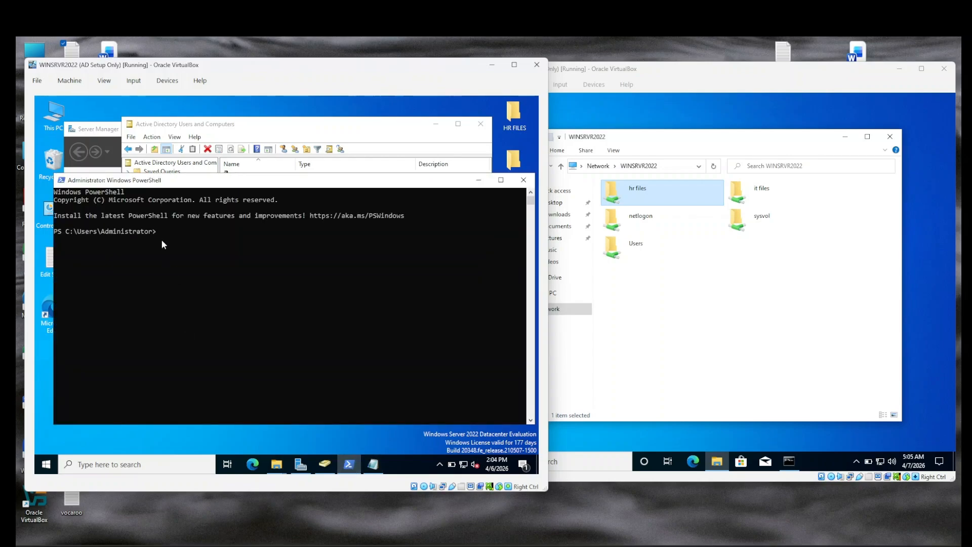
pyautogui.rightClick(161, 239)
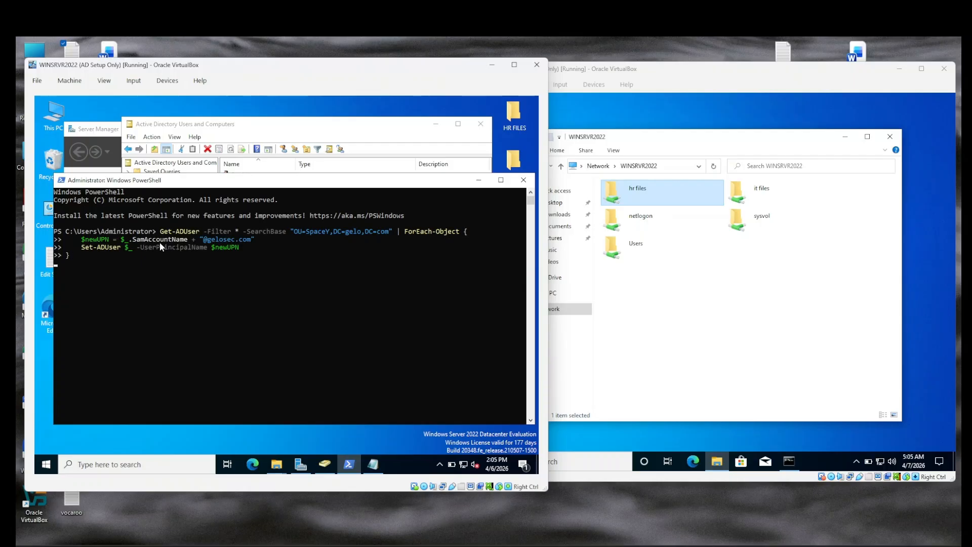
pyautogui.press('Return')
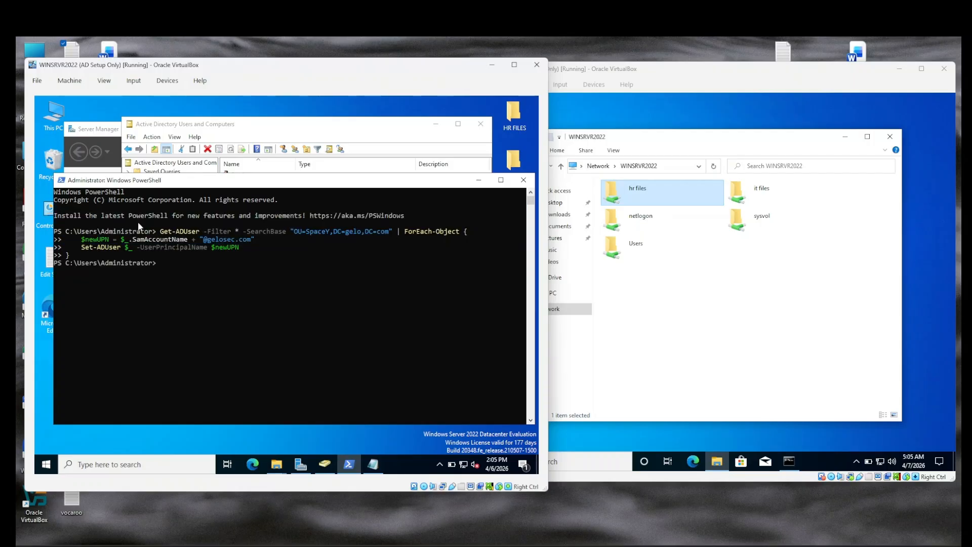
pyautogui.click(478, 180)
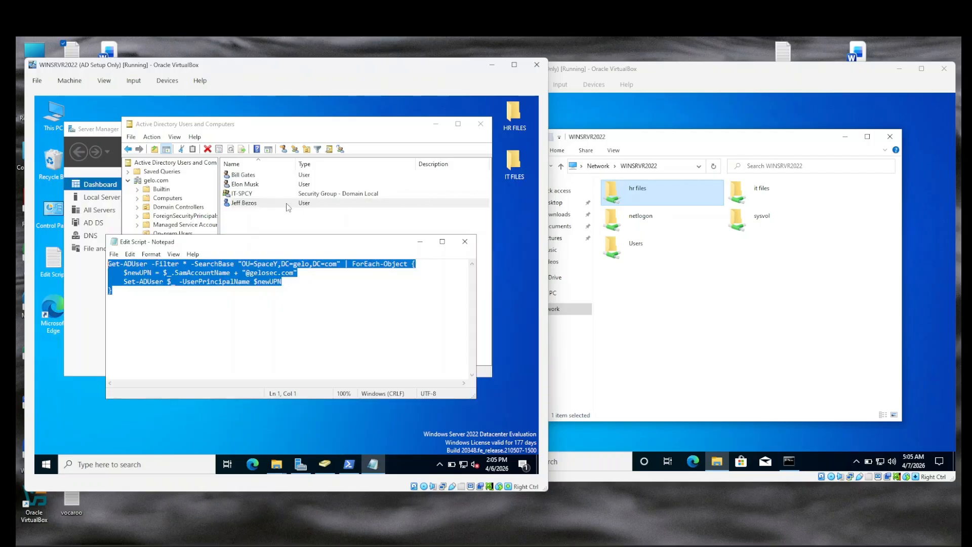
pyautogui.click(266, 204)
pyautogui.doubleClick(265, 204)
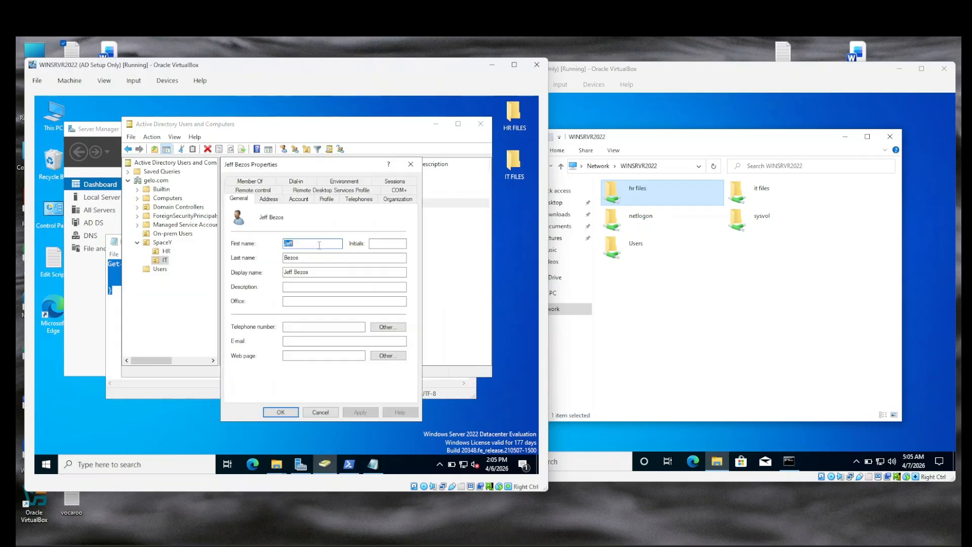
pyautogui.click(306, 200)
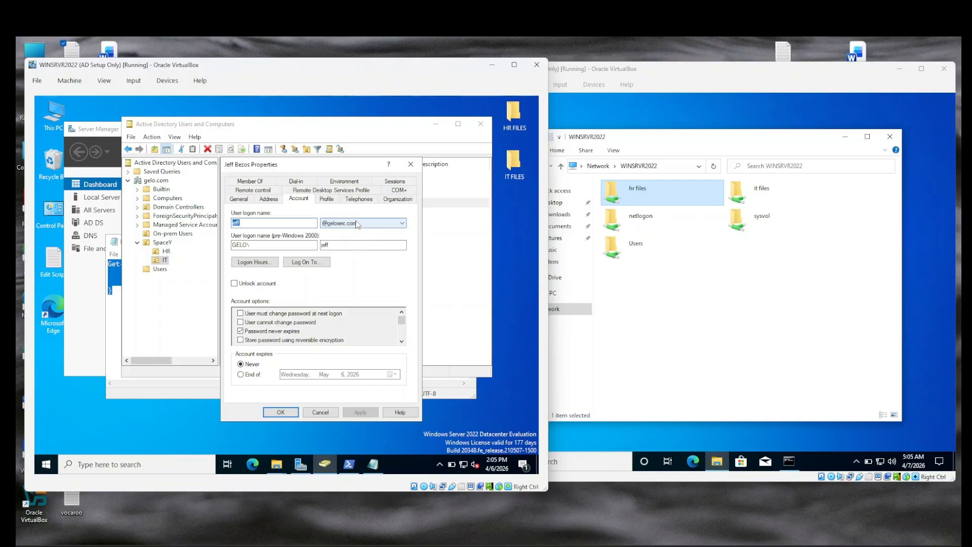
pyautogui.click(411, 163)
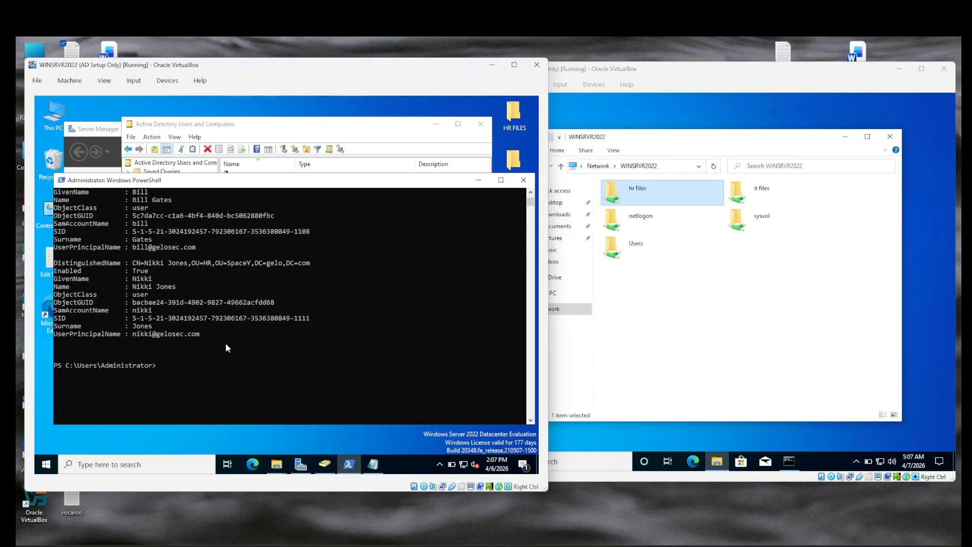
# Step: Rerun Get-ADUser with Filter * to list all domain users and their UPNs
pyautogui.scroll(-4, 226, 342)
pyautogui.press('Up')
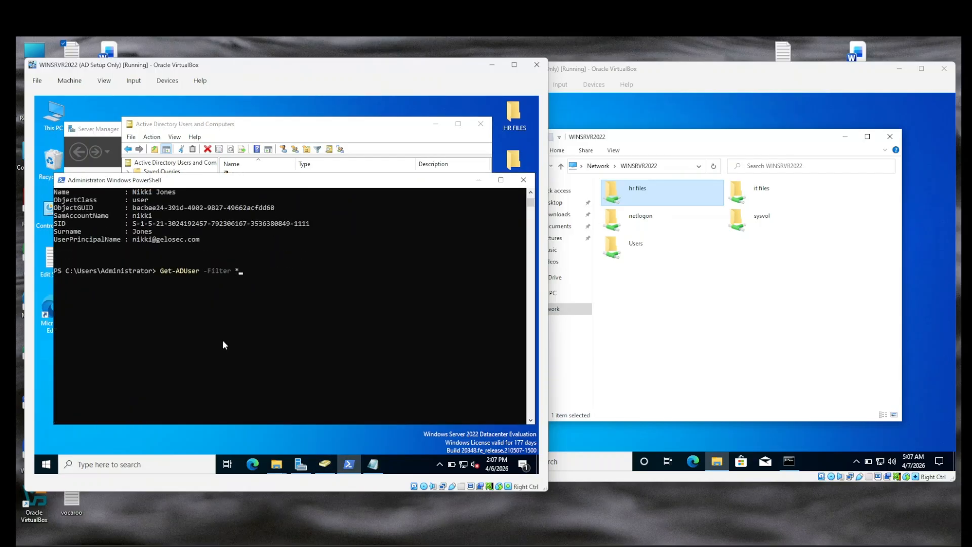
pyautogui.press('BackSpace')
pyautogui.press('BackSpace')
pyautogui.press('BackSpace')
pyautogui.press('BackSpace')
pyautogui.press('BackSpace')
pyautogui.press('BackSpace')
pyautogui.press('BackSpace')
pyautogui.press('BackSpace')
pyautogui.press('Return')
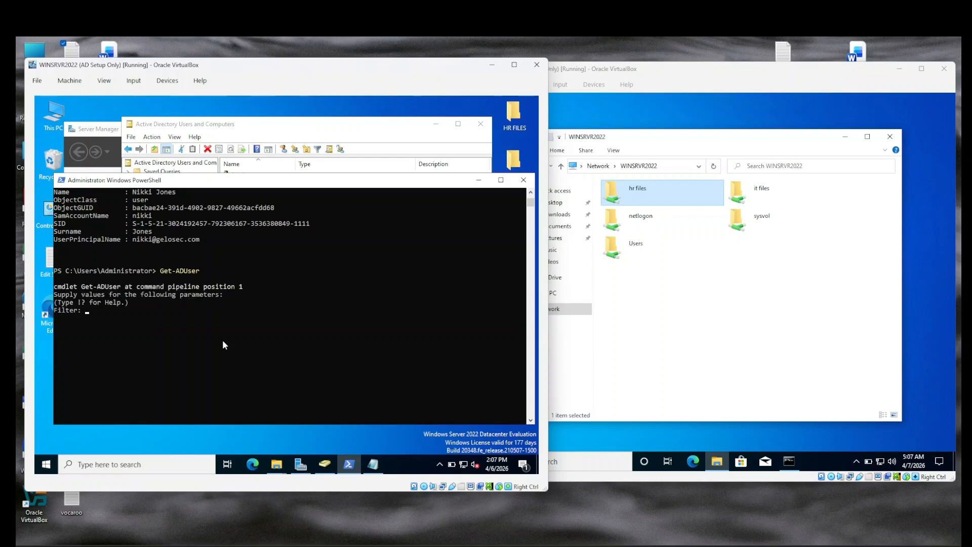
pyautogui.write('*')
pyautogui.press('Return')
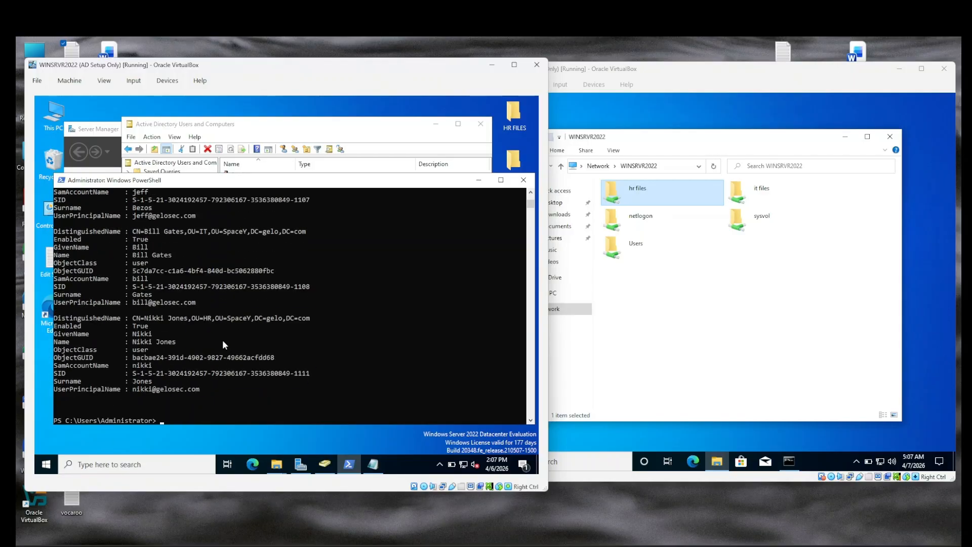
# Step: Select and copy user principal names from the output, then minimize PowerShell
pyautogui.moveTo(133, 380); pyautogui.dragTo(203, 389)
pyautogui.rightClick(199, 302)
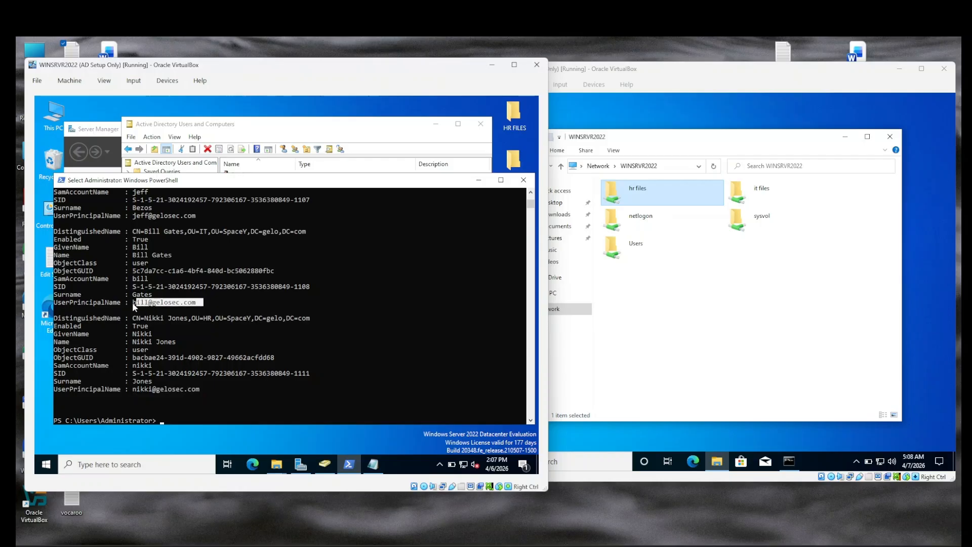
pyautogui.moveTo(132, 302); pyautogui.dragTo(210, 305)
pyautogui.scroll(3, 209, 305)
pyautogui.rightClick(196, 290)
pyautogui.moveTo(132, 287); pyautogui.dragTo(196, 288)
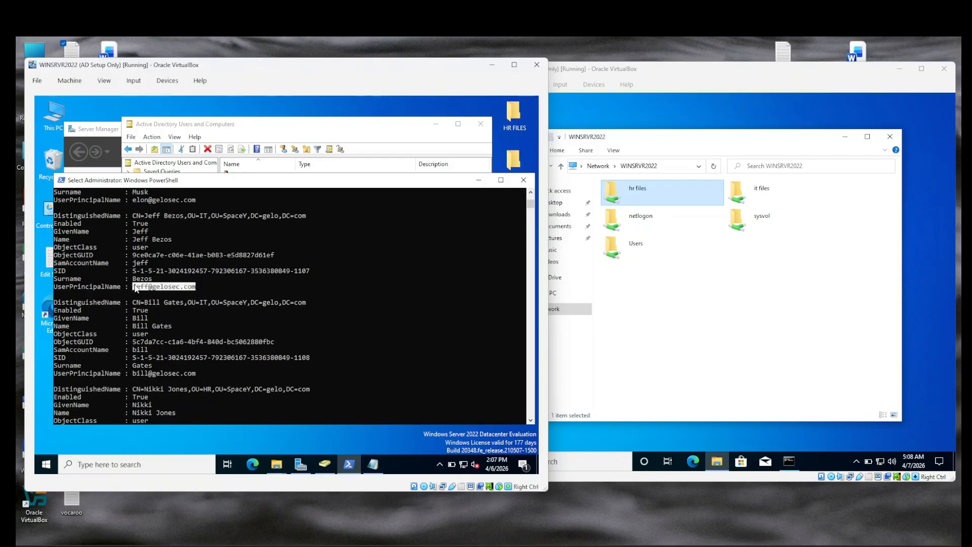
pyautogui.click(479, 179)
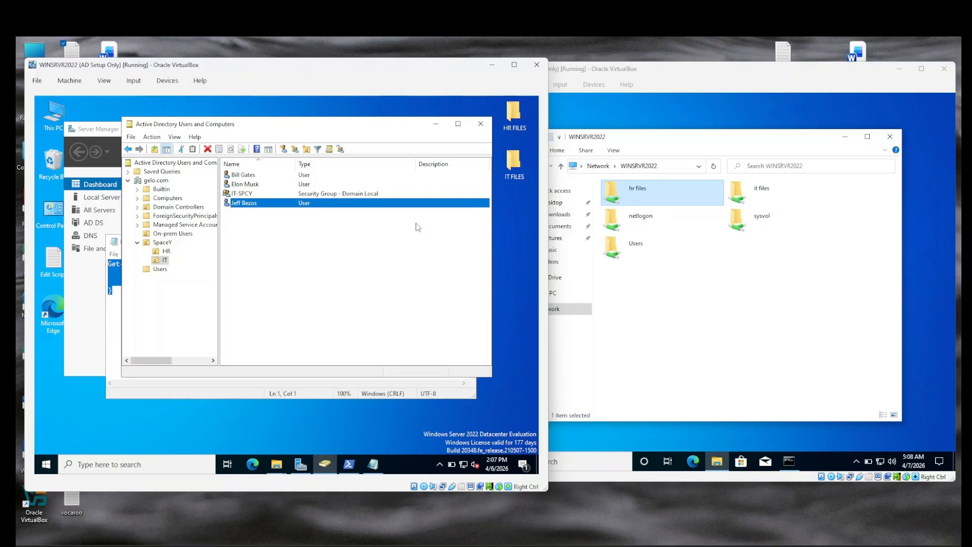
# Step: Minimize ADUC and bring the Set-ADUser UPN script in Notepad to the front
pyautogui.click(438, 127)
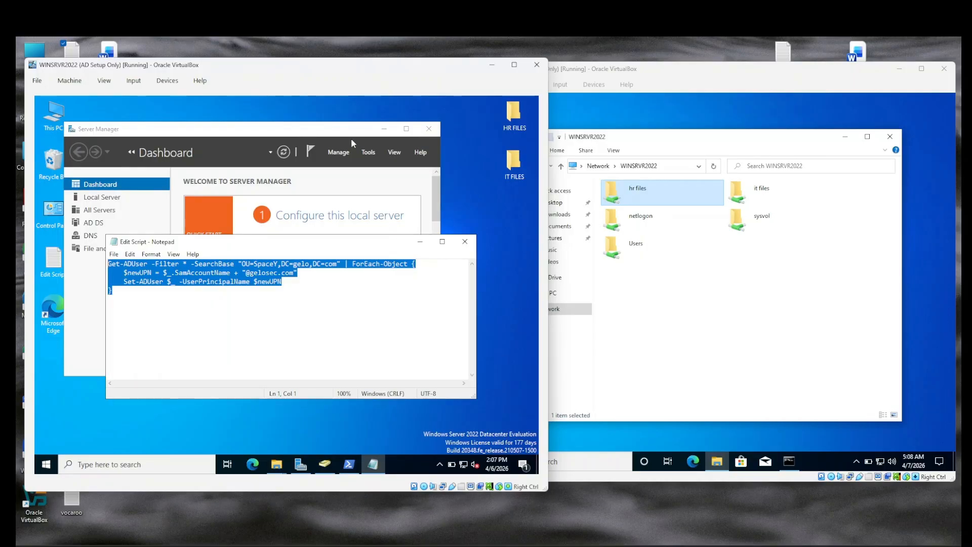
pyautogui.click(382, 153)
pyautogui.click(461, 314)
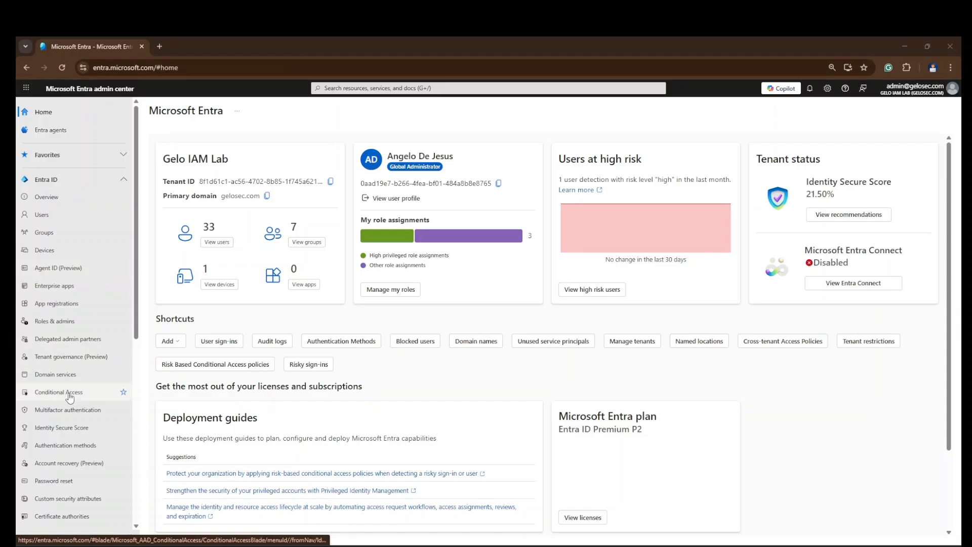
# Step: Open Microsoft Entra Connect under Entra ID to show its Get started Learn section
pyautogui.scroll(-4, 75, 324)
pyautogui.scroll(4, 75, 326)
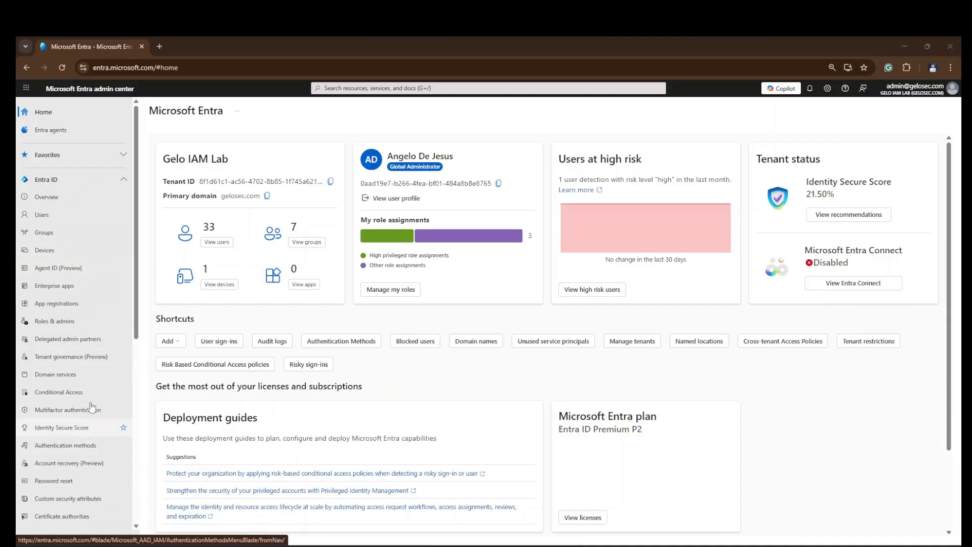
pyautogui.scroll(-3, 91, 408)
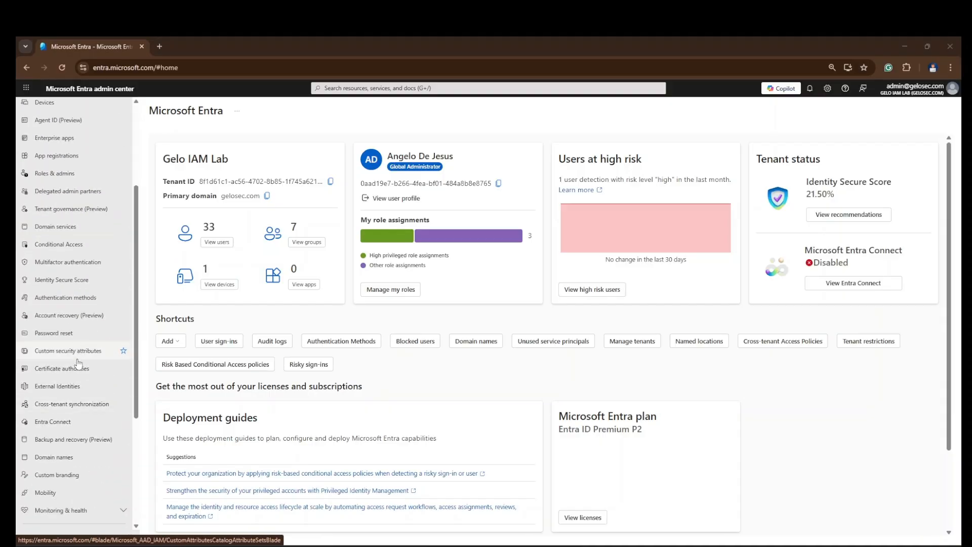
pyautogui.click(66, 421)
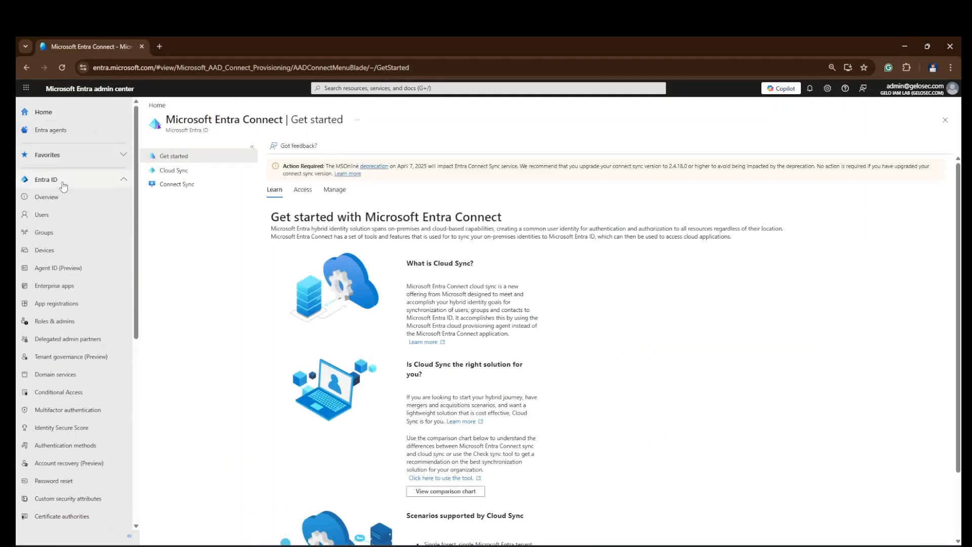
pyautogui.click(63, 186)
pyautogui.click(62, 186)
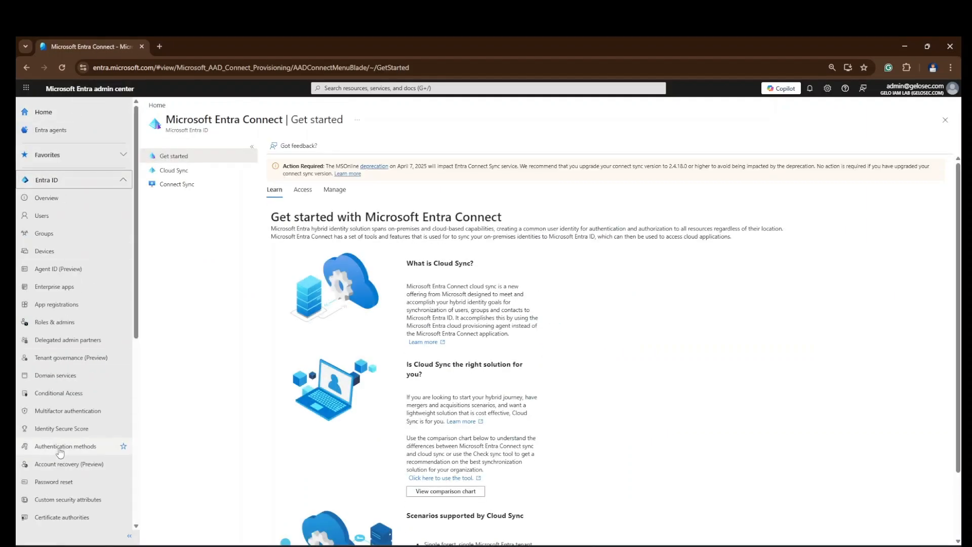
pyautogui.scroll(-4, 60, 452)
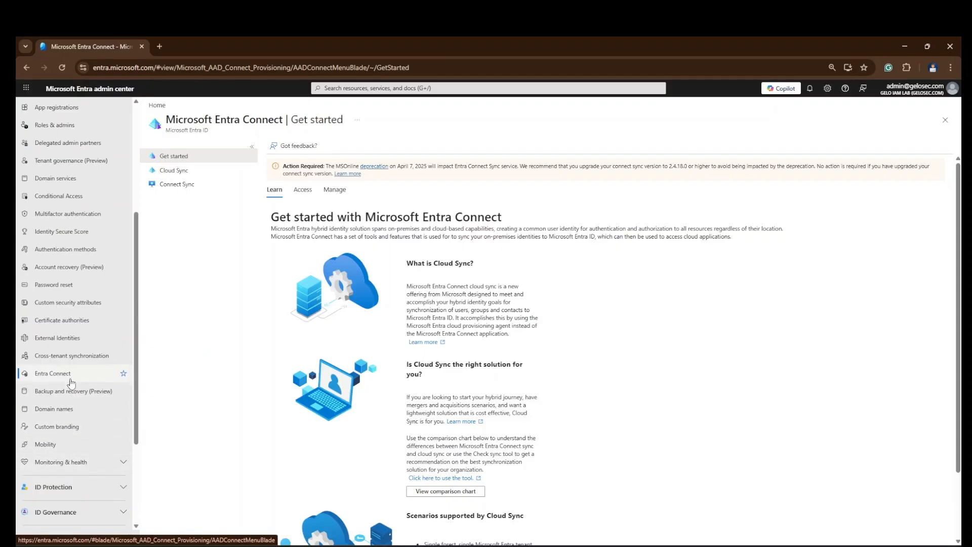
pyautogui.scroll(-2, 355, 228)
pyautogui.scroll(2, 336, 197)
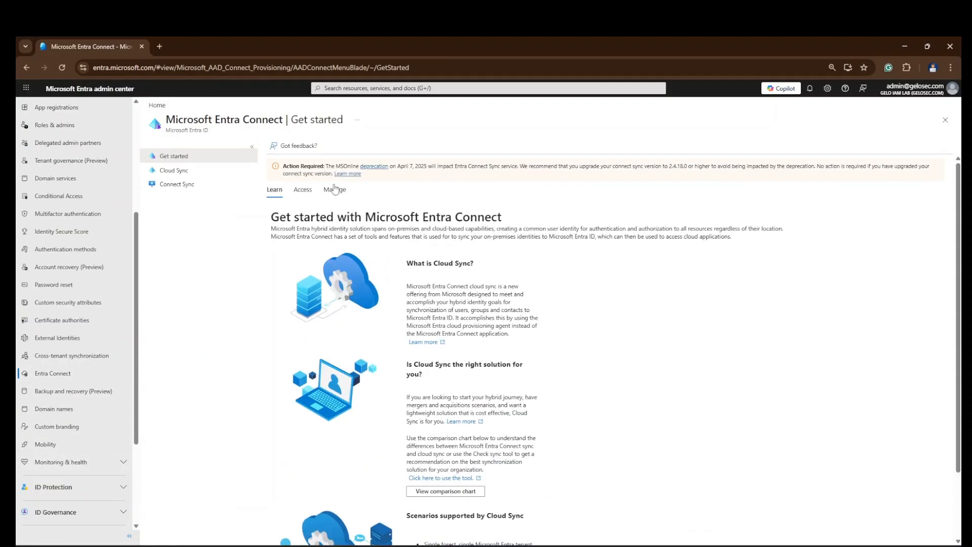
# Step: Show the Manage section listing the Provisioning agent and Connect Sync Agent downloads
pyautogui.click(341, 193)
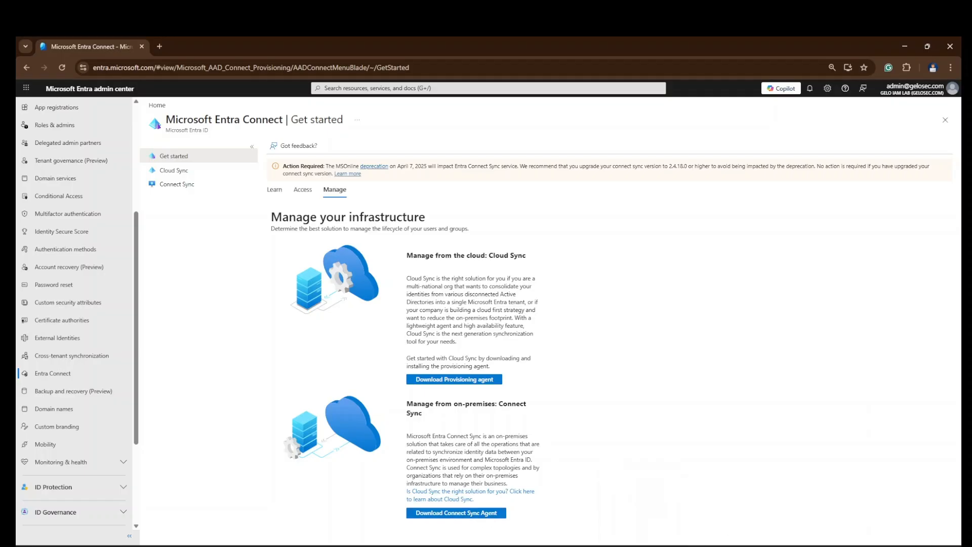
pyautogui.click(642, 546)
pyautogui.click(642, 546)
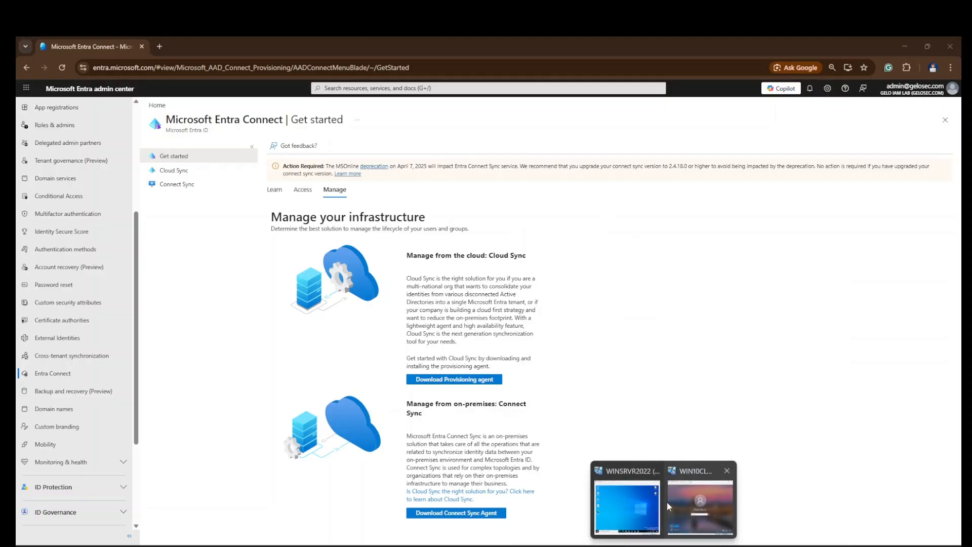
# Step: Open This PC in File Explorer on the WINSRVR2022 server VM
pyautogui.click(628, 512)
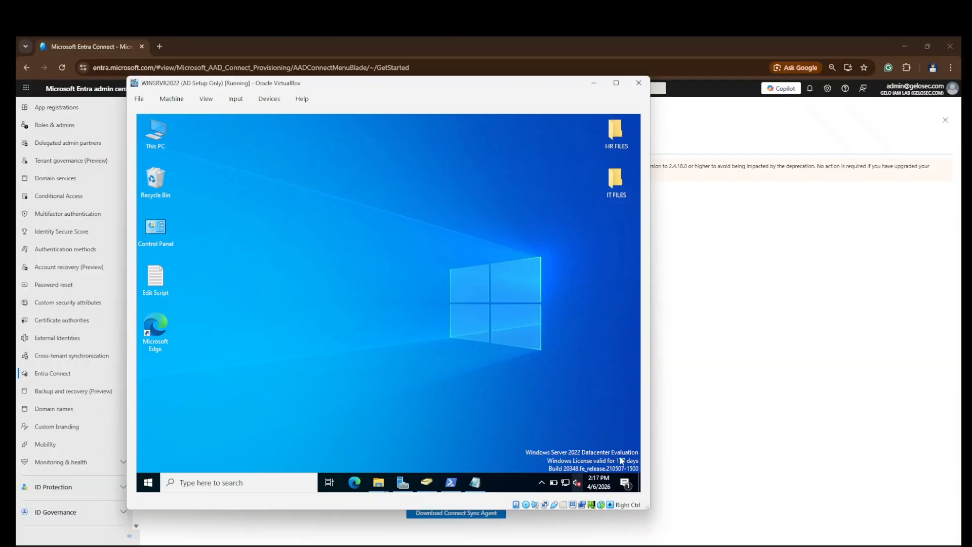
pyautogui.rightClick(303, 175)
pyautogui.click(148, 142)
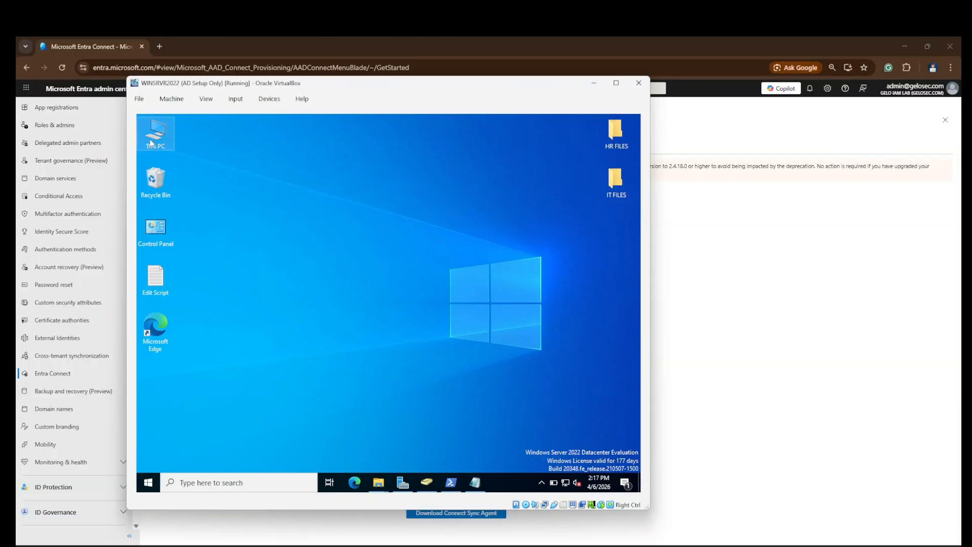
pyautogui.doubleClick(150, 144)
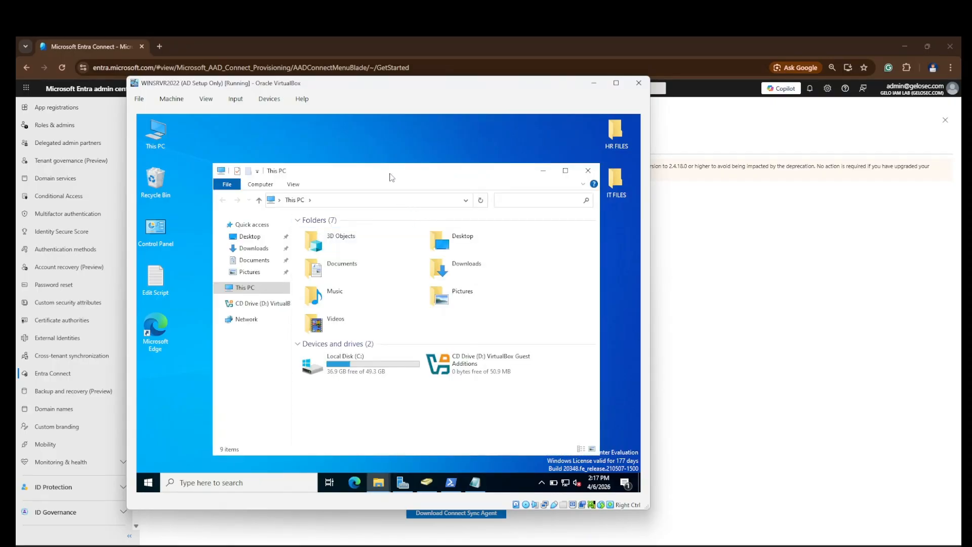
pyautogui.moveTo(390, 177); pyautogui.dragTo(364, 144)
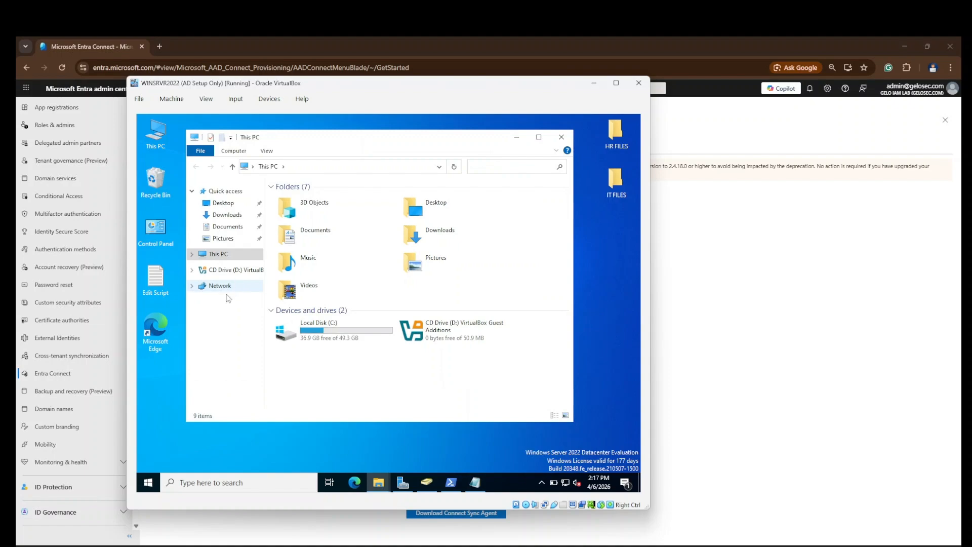
# Step: Launch the AzureADConnect installer from the Downloads folder
pyautogui.click(235, 218)
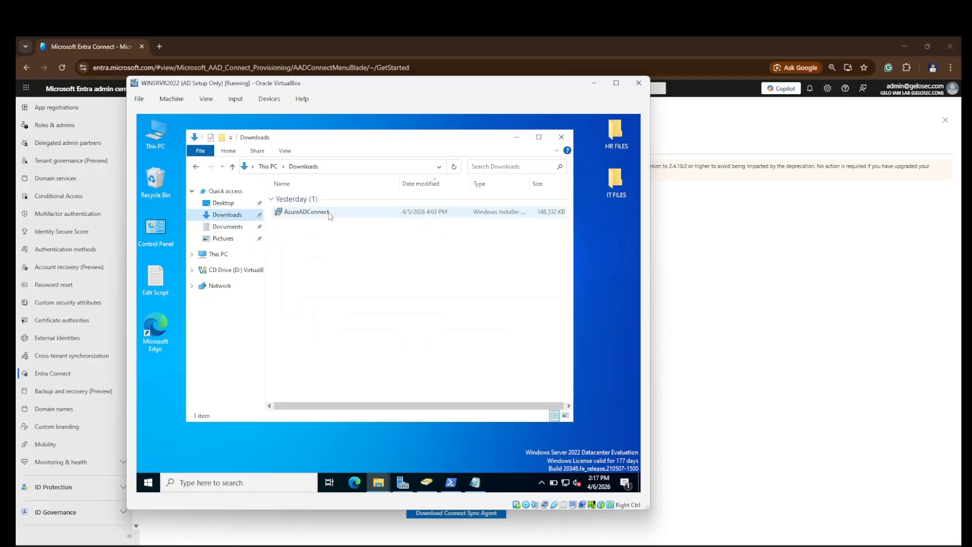
pyautogui.click(330, 215)
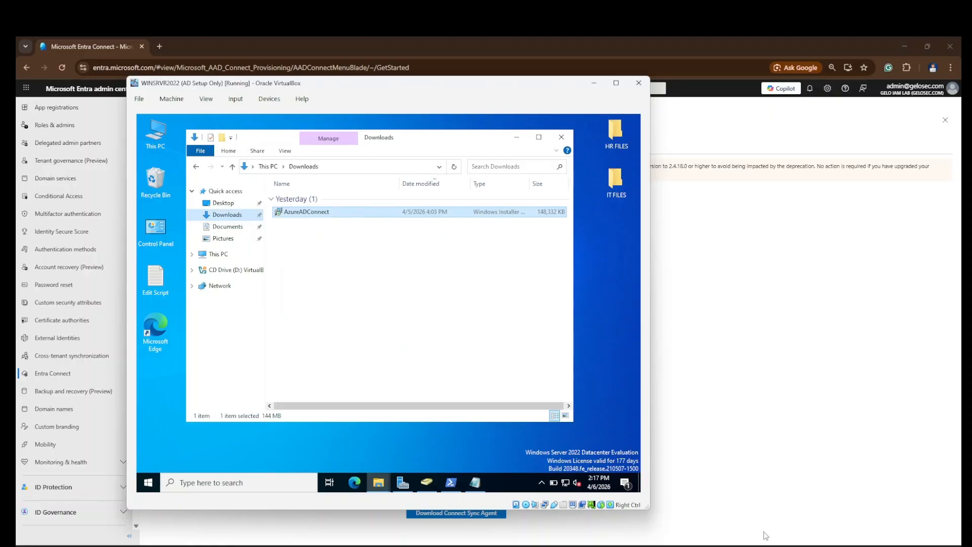
pyautogui.rightClick(640, 298)
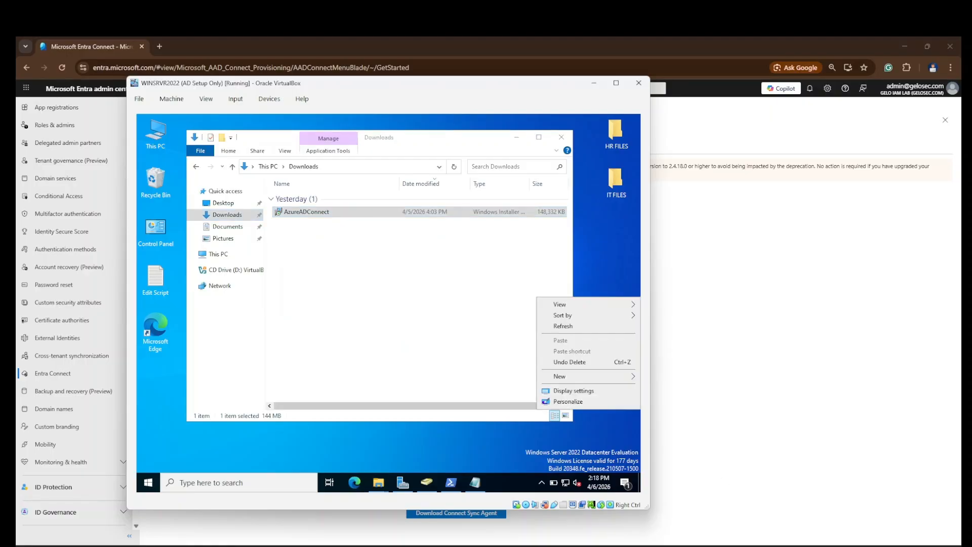
pyautogui.doubleClick(359, 215)
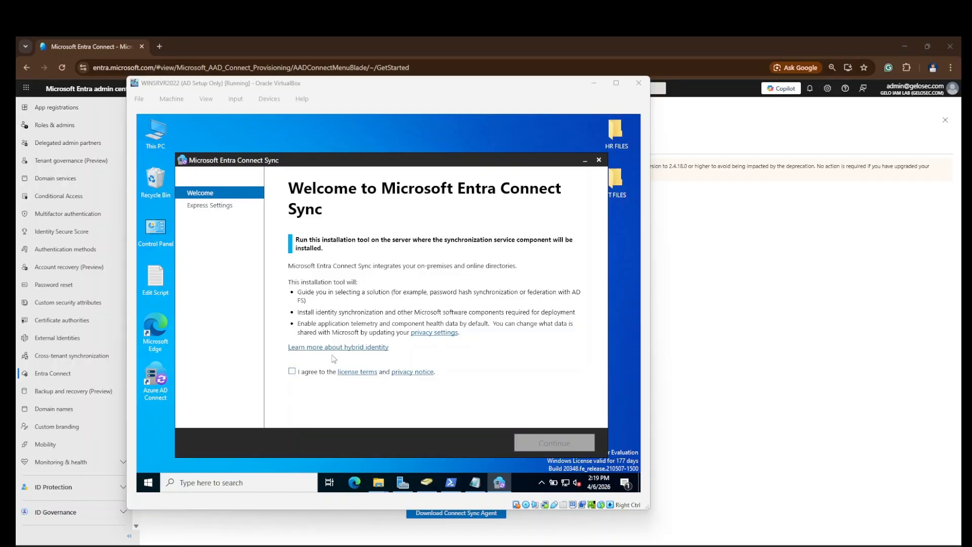
# Step: Accept the license terms and choose Customize instead of Express Settings
pyautogui.click(293, 373)
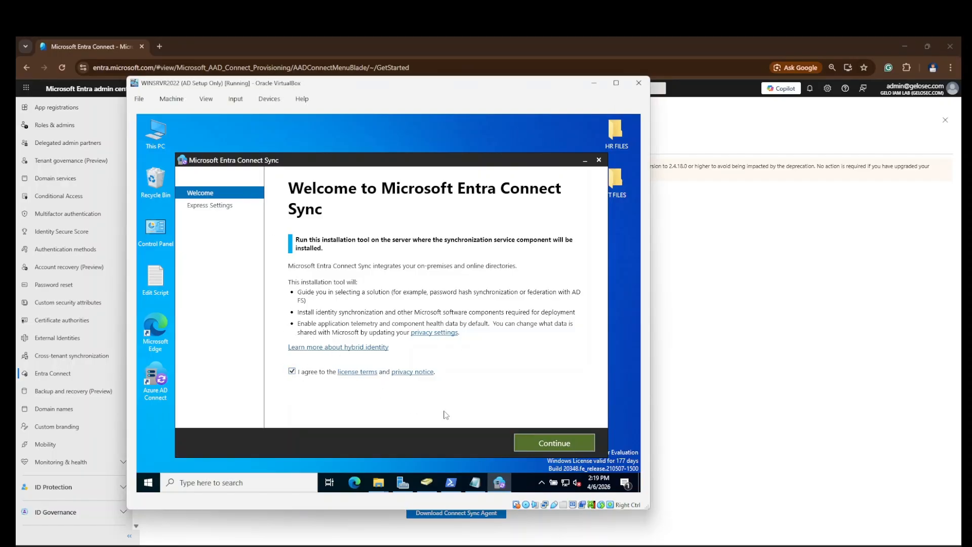
pyautogui.click(558, 442)
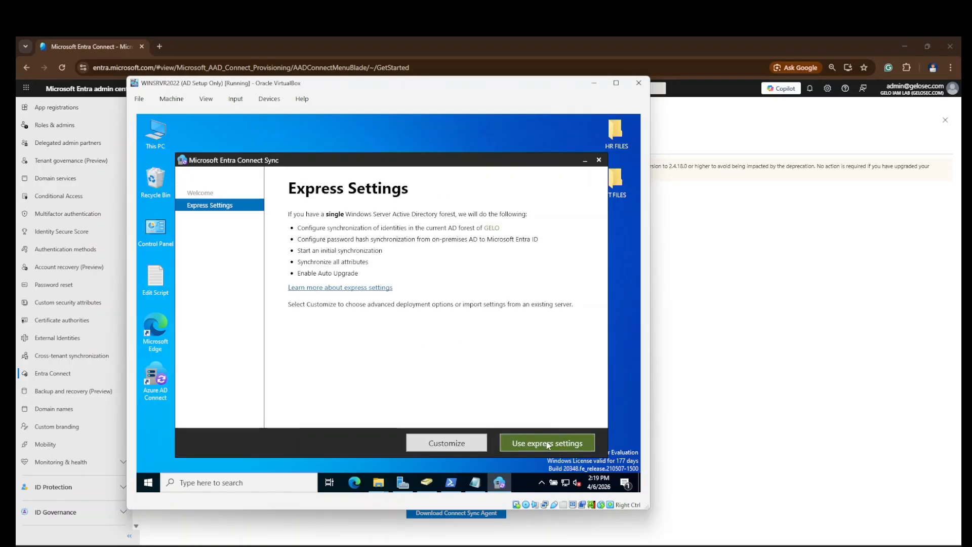
pyautogui.click(466, 445)
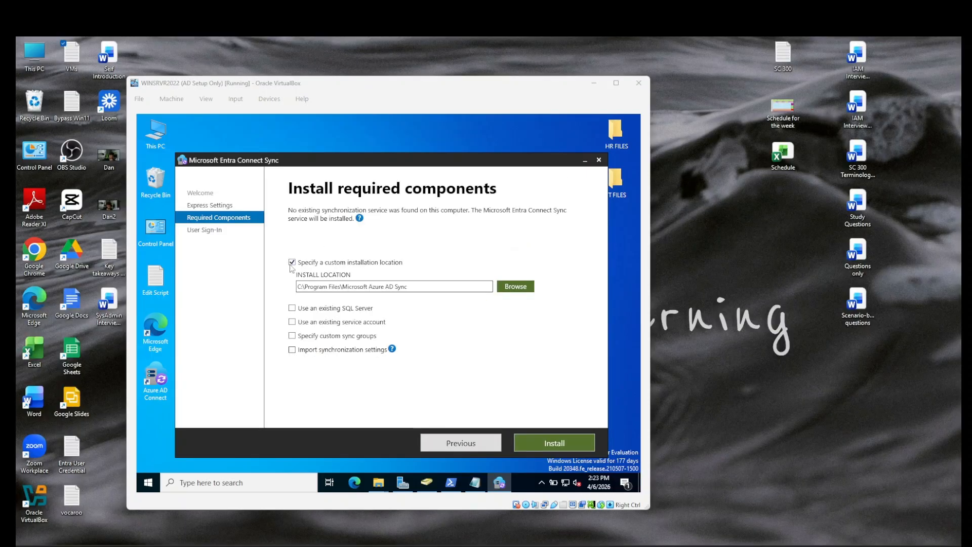
pyautogui.click(296, 263)
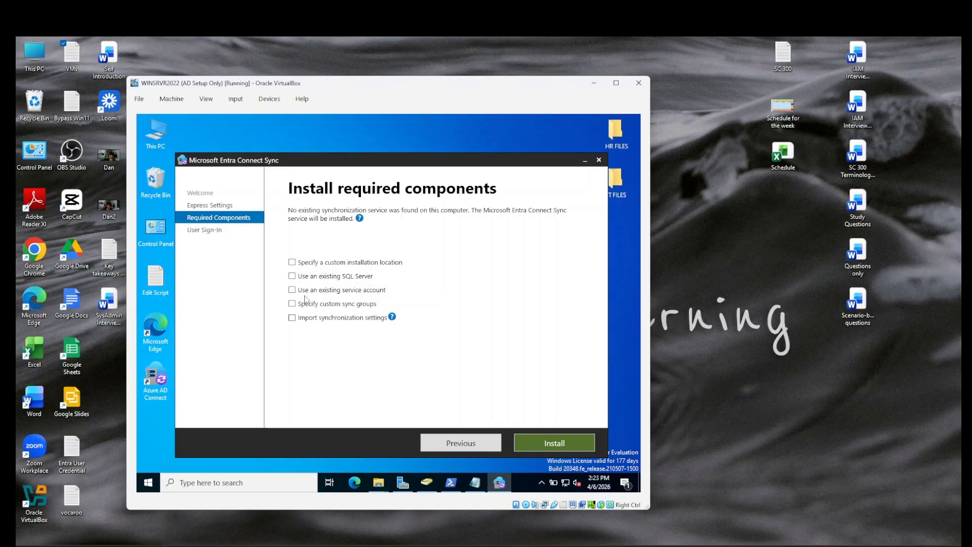
pyautogui.click(292, 263)
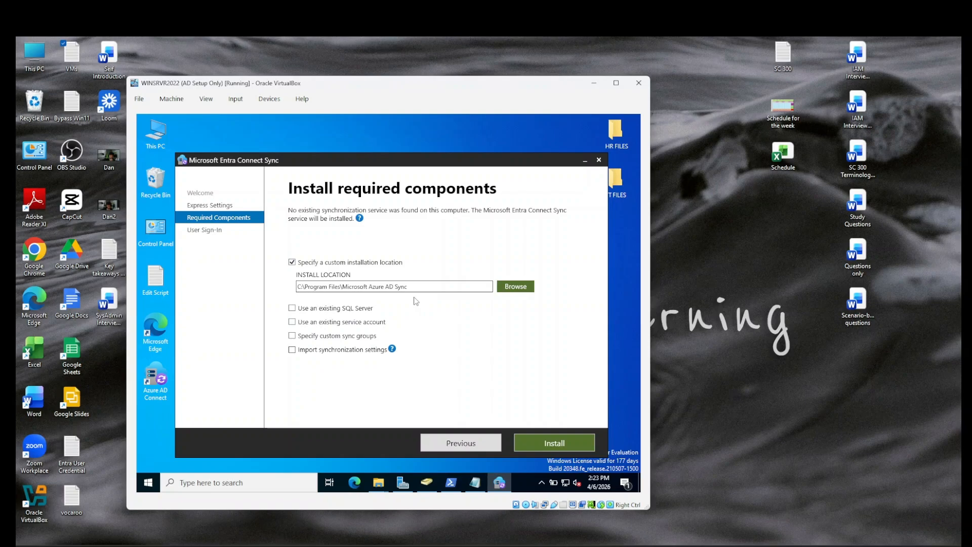
pyautogui.click(292, 263)
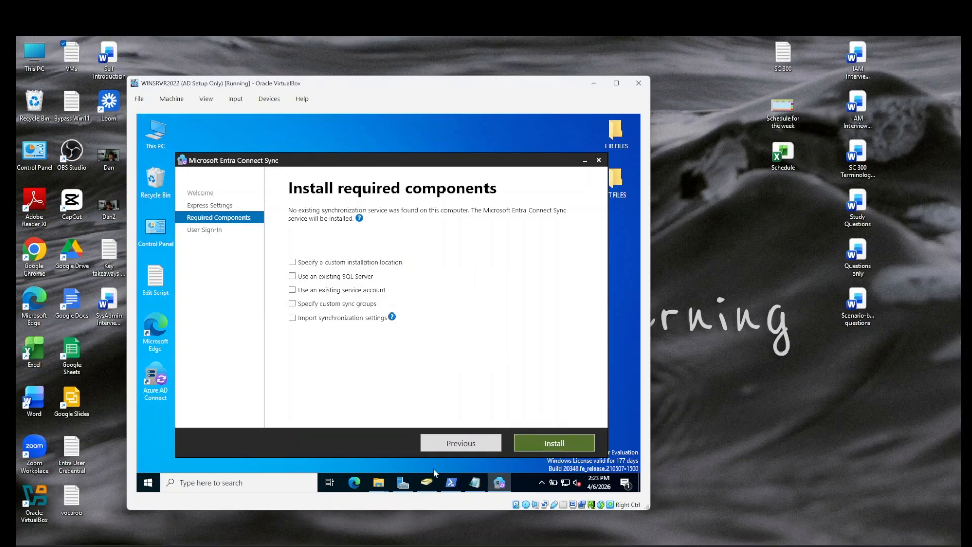
# Step: Check the Local Server page in maximized Server Manager, then minimize it to reveal the installer
pyautogui.click(403, 482)
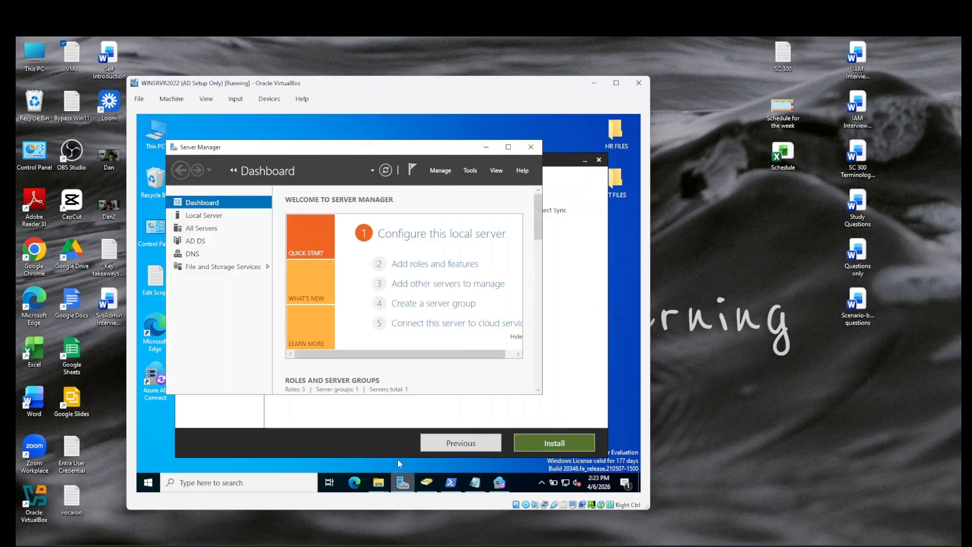
pyautogui.click(507, 147)
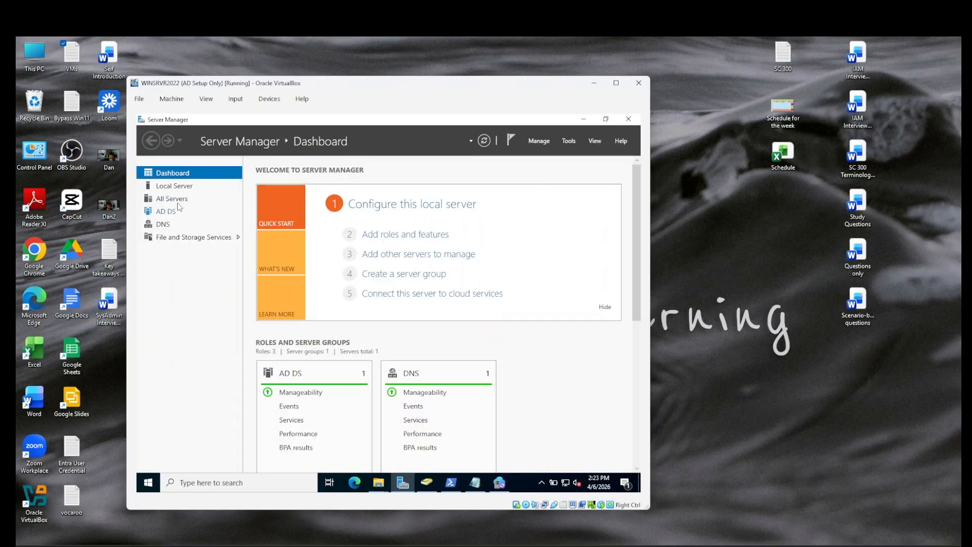
pyautogui.click(184, 187)
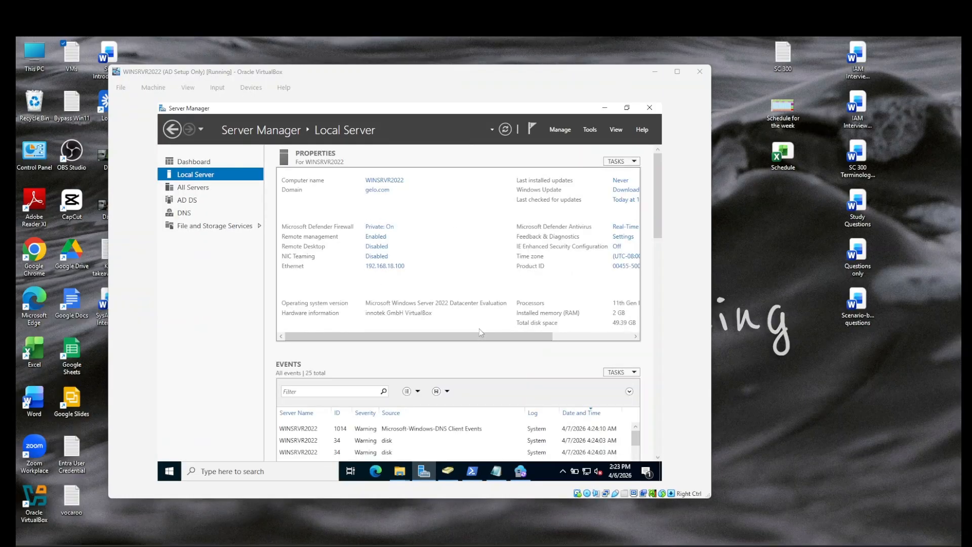
pyautogui.moveTo(468, 337)
pyautogui.mouseDown()
pyautogui.moveTo(517, 343)
pyautogui.moveTo(448, 338)
pyautogui.moveTo(472, 338)
pyautogui.mouseUp()
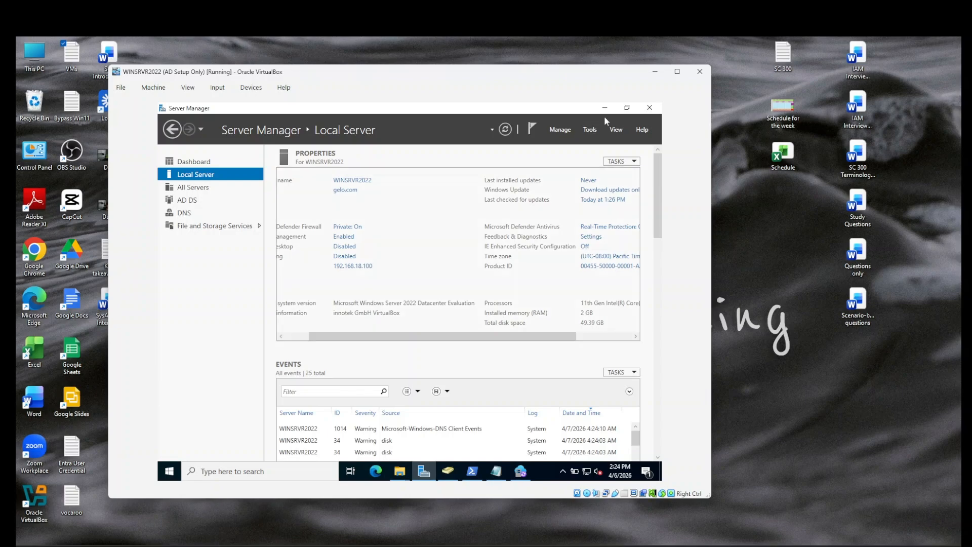
pyautogui.click(606, 109)
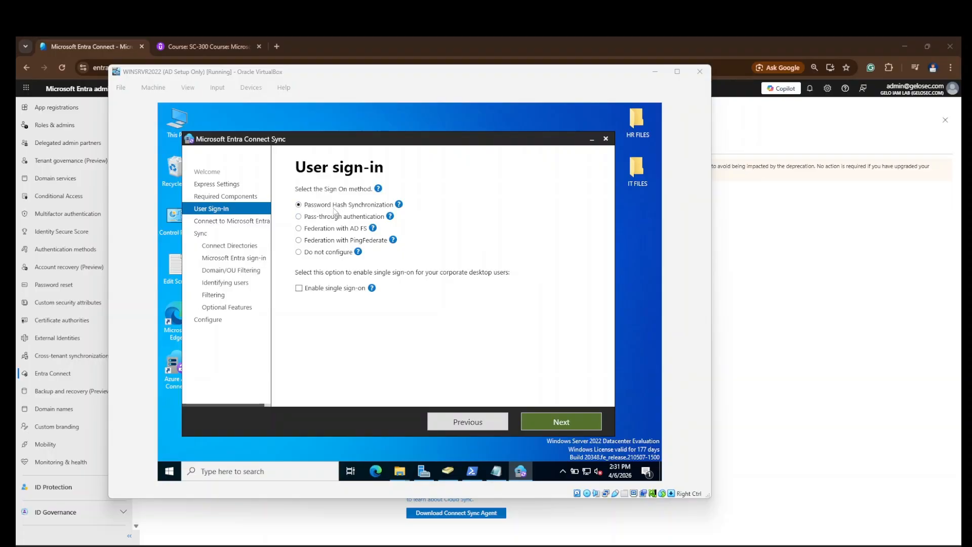
# Step: Keep Password Hash Synchronization, enable single sign-on, and move on to Entra ID credentials
pyautogui.click(390, 217)
pyautogui.click(299, 288)
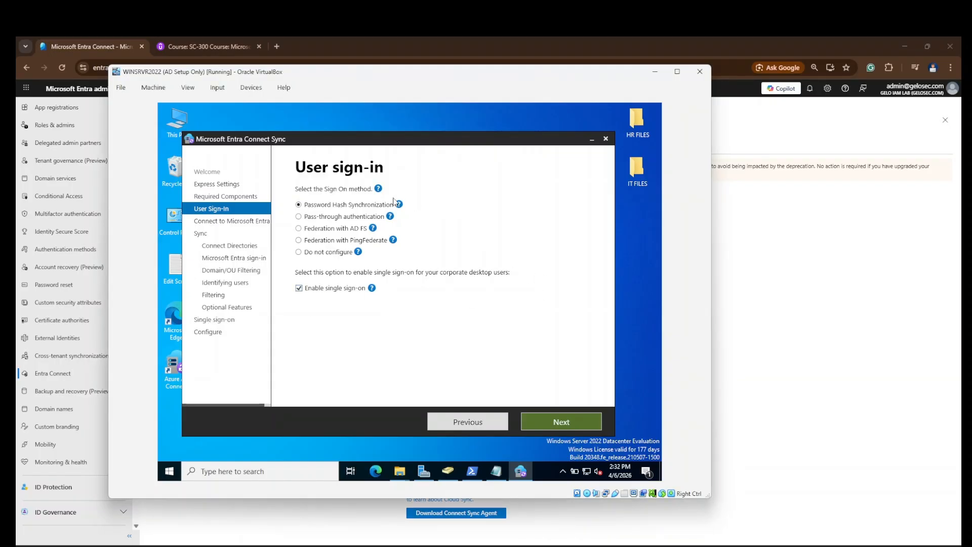
pyautogui.moveTo(401, 206)
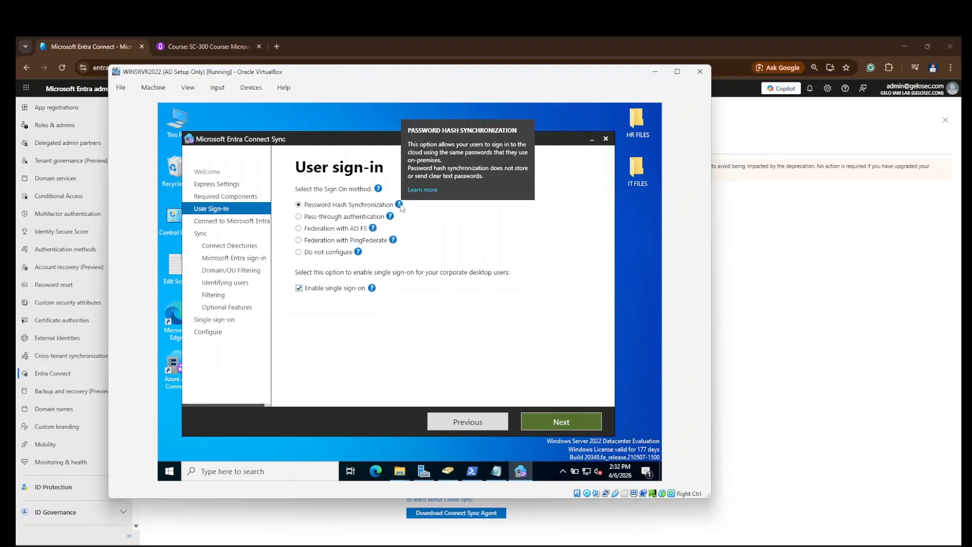
pyautogui.click(561, 422)
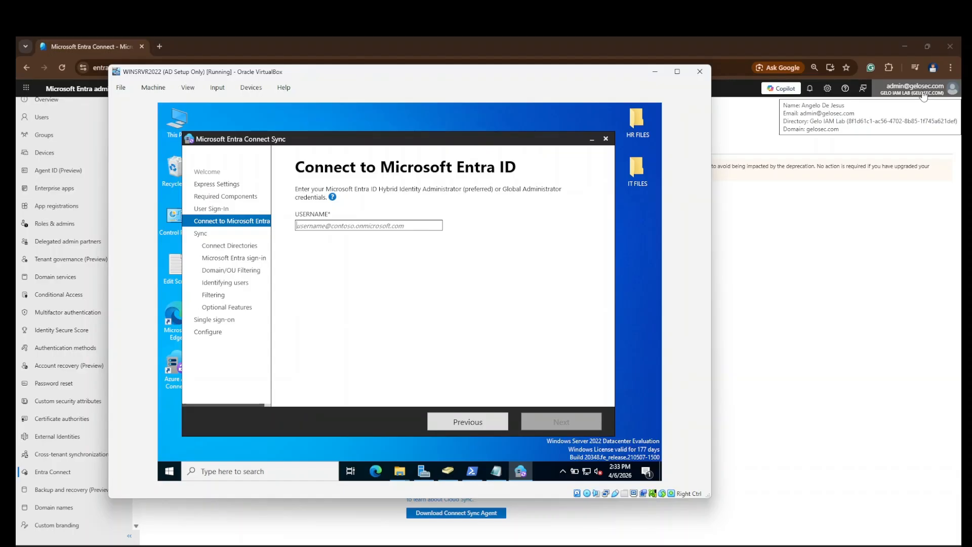
# Step: Enter the Global Administrator username and submit it for verification
pyautogui.click(388, 226)
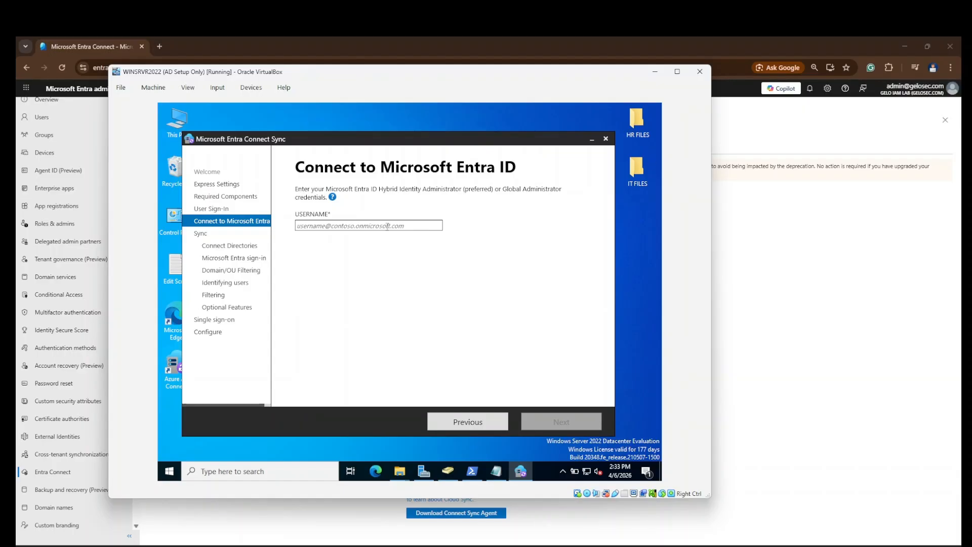
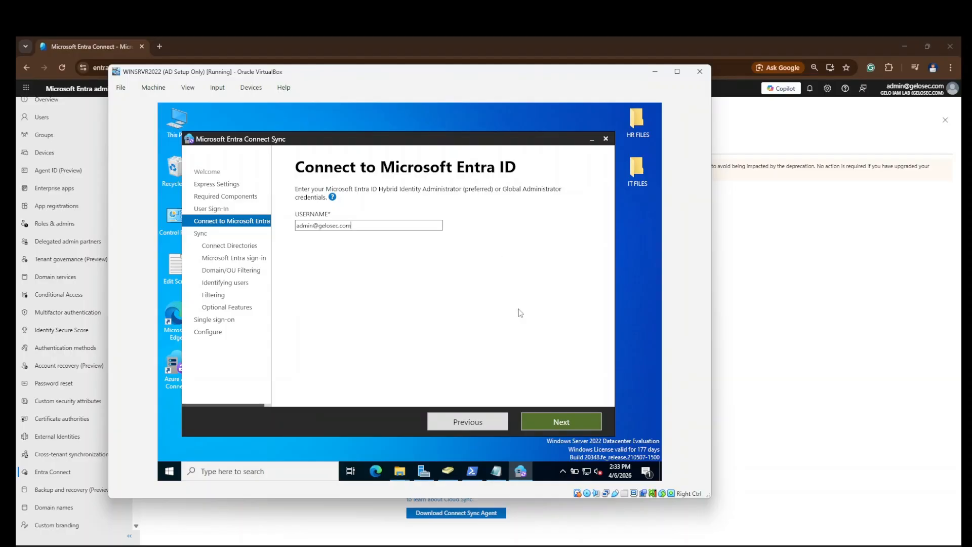
pyautogui.click(580, 423)
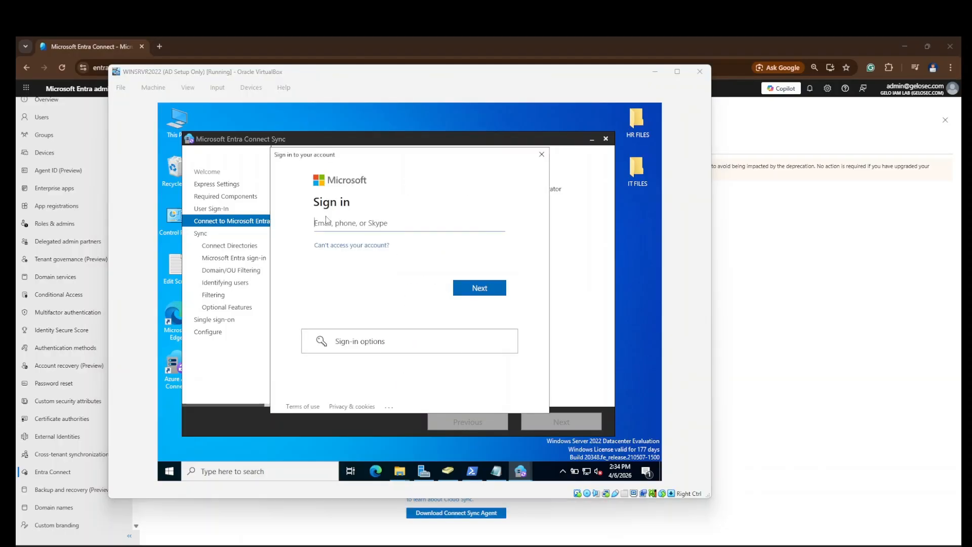
# Step: Sign in to the Microsoft popup with the administrator e-mail and password
pyautogui.click(365, 221)
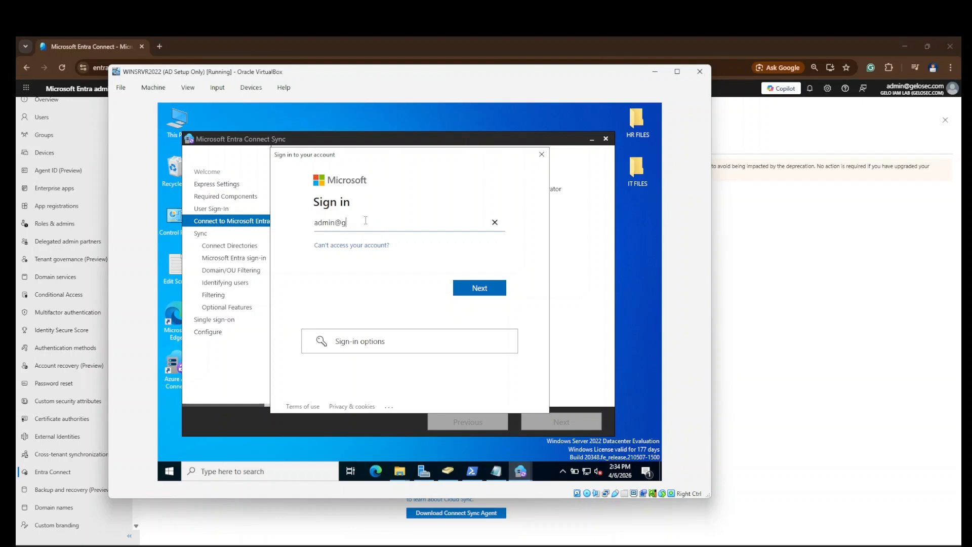
pyautogui.click(484, 282)
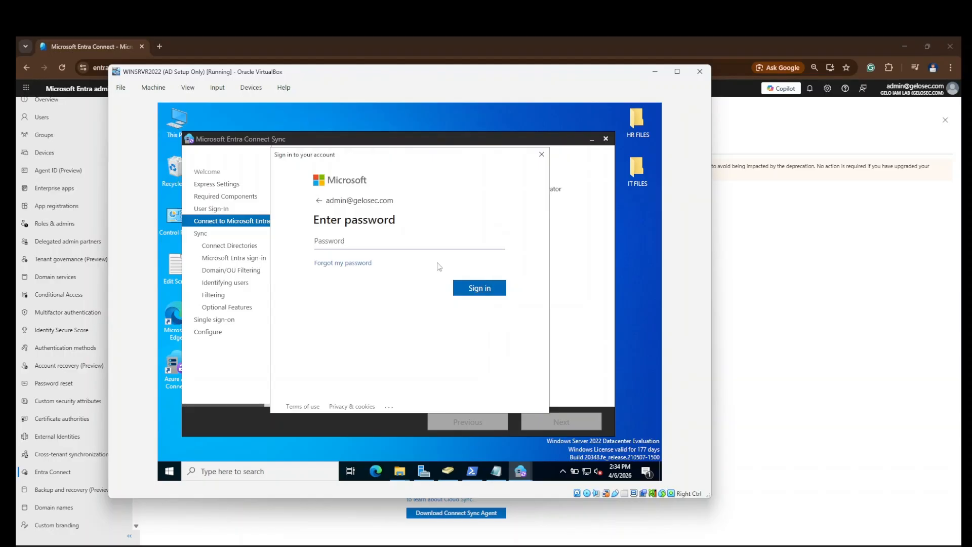
pyautogui.write('••')
pyautogui.click(494, 286)
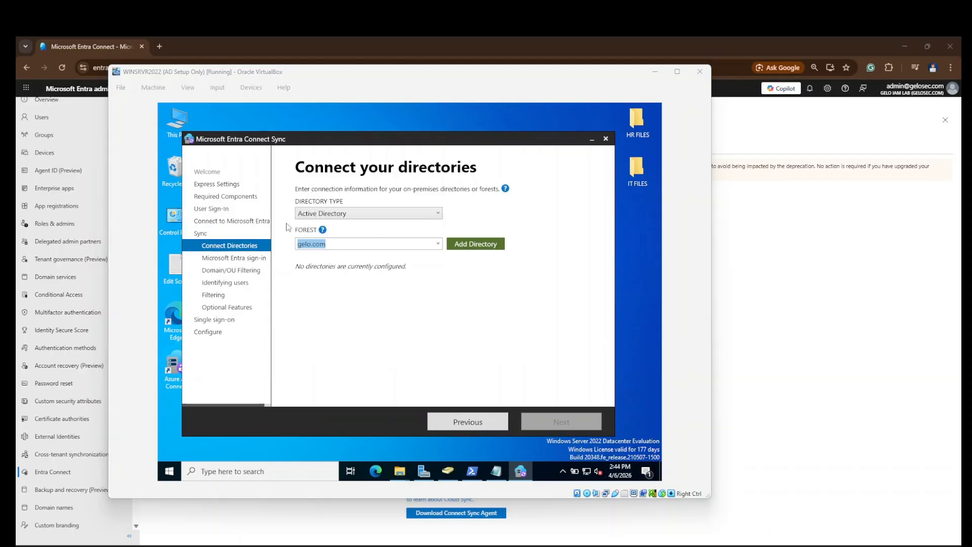
# Step: Edit the forest name field and add the gelo.com forest as a directory
pyautogui.click(414, 283)
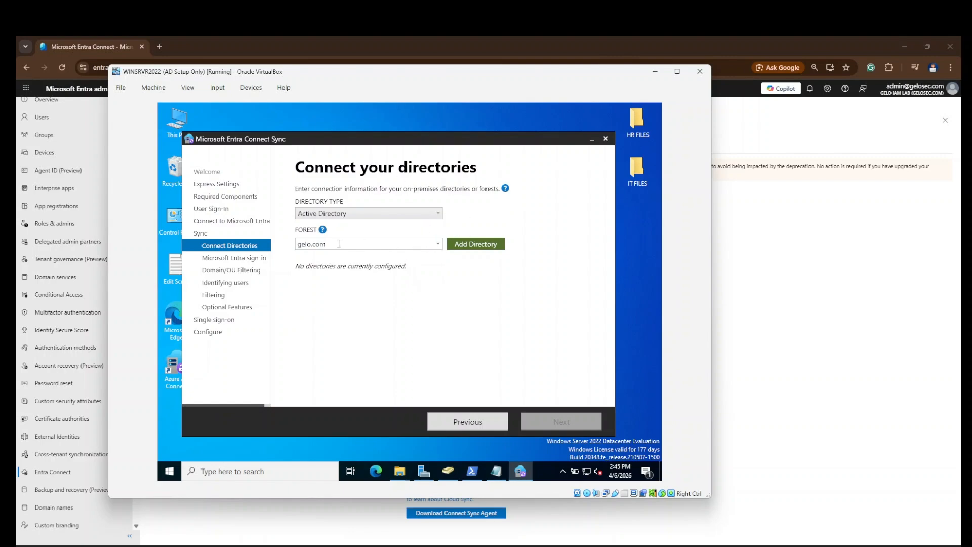
pyautogui.moveTo(347, 244); pyautogui.dragTo(237, 247)
pyautogui.hotkey('shift', 'Right')
pyautogui.hotkey('shift', 'Right')
pyautogui.write('se')
pyautogui.click(466, 246)
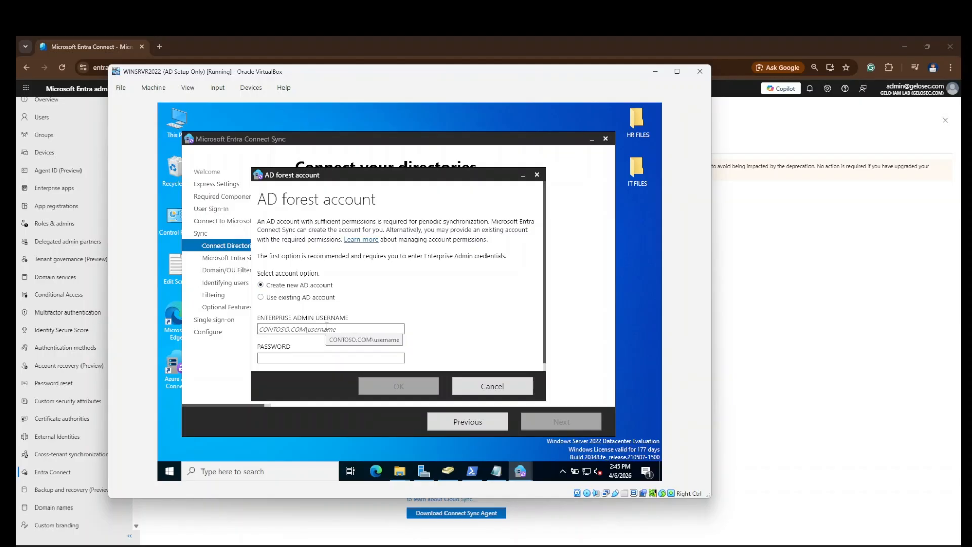
# Step: Enter the enterprise admin username and password for the gelo.com forest account and confirm
pyautogui.write('gelo\\')
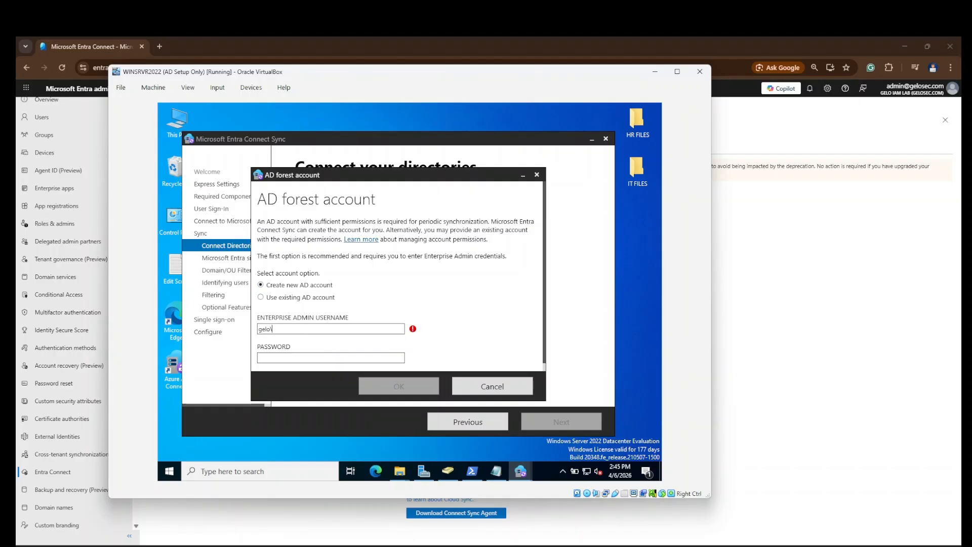
pyautogui.write('administrator')
pyautogui.press('Tab')
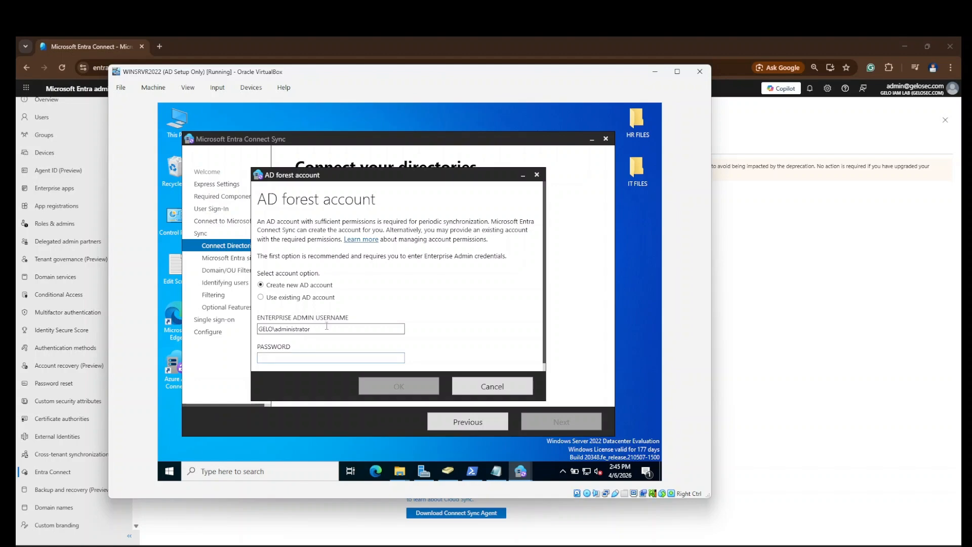
pyautogui.write('••')
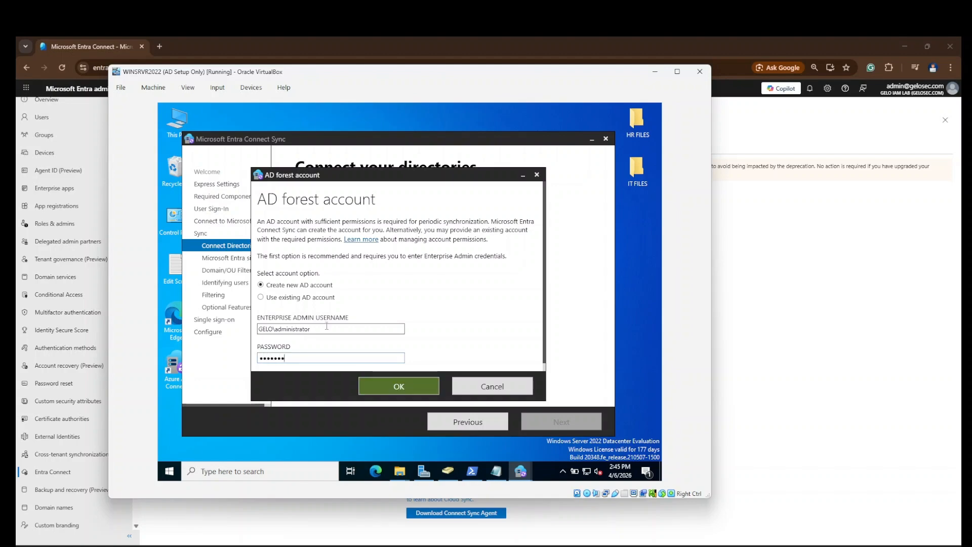
pyautogui.click(385, 395)
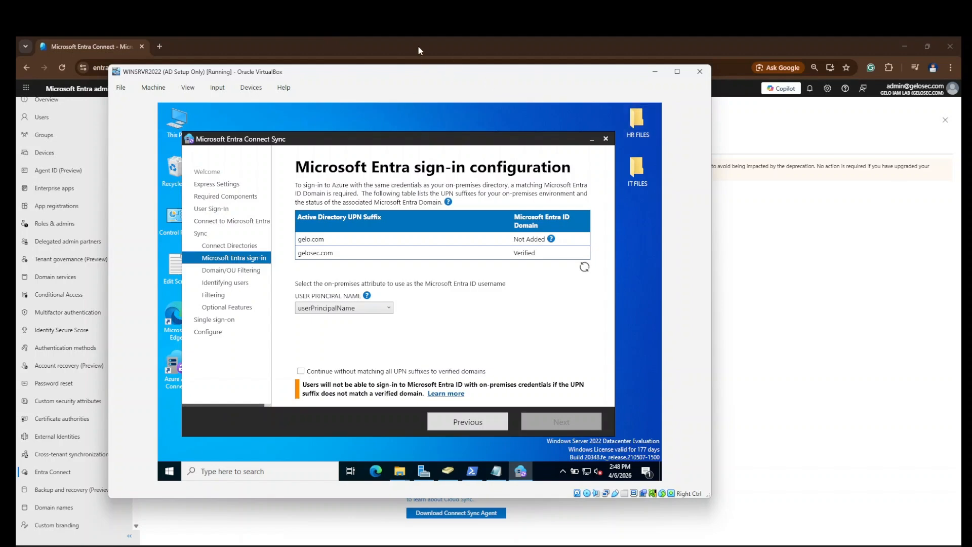
# Step: Continue without matching all UPN suffixes, keeping userPrincipalName as the username attribute
pyautogui.click(300, 373)
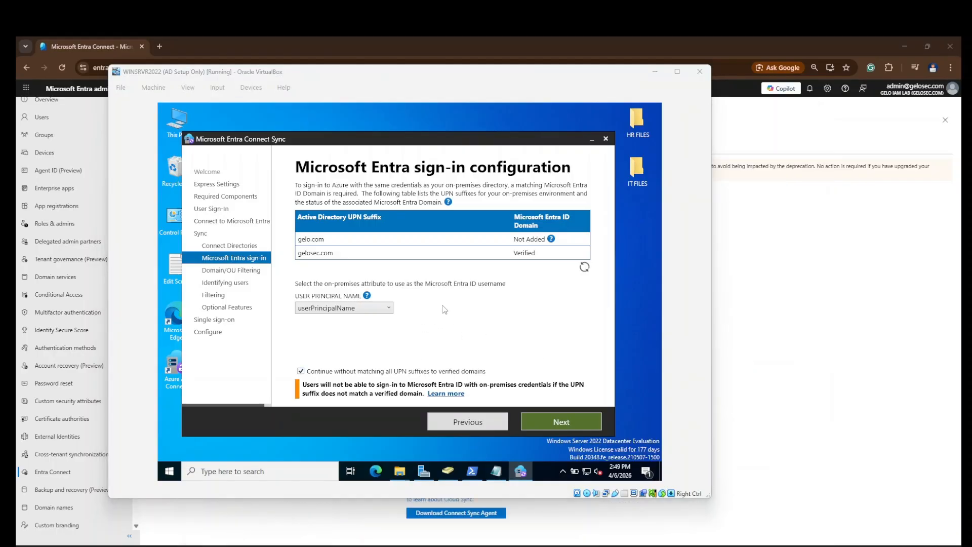
pyautogui.click(390, 308)
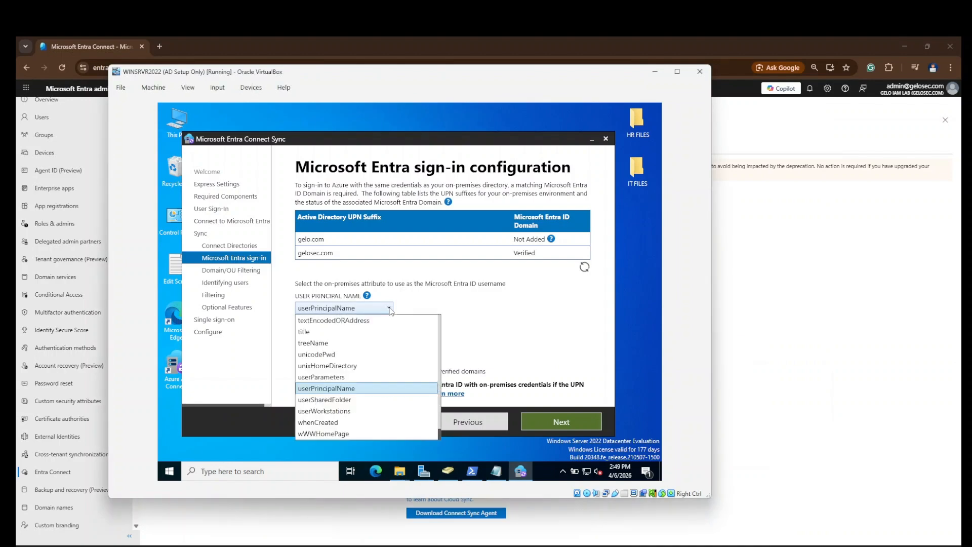
pyautogui.click(390, 308)
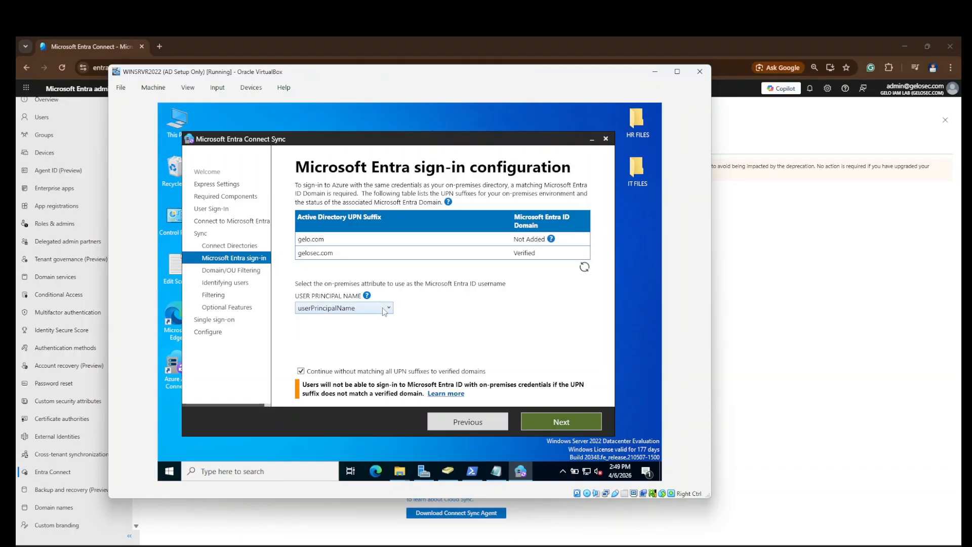
pyautogui.click(386, 310)
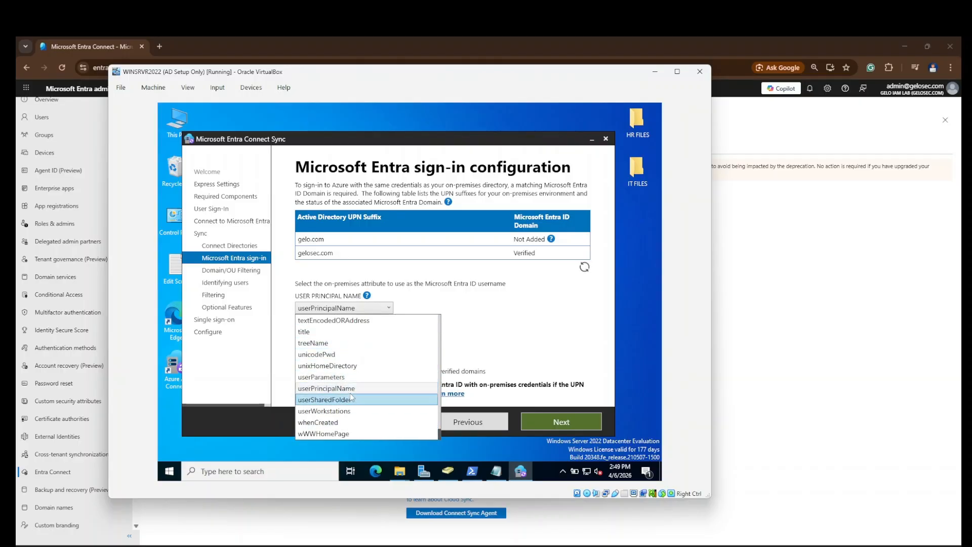
pyautogui.click(388, 308)
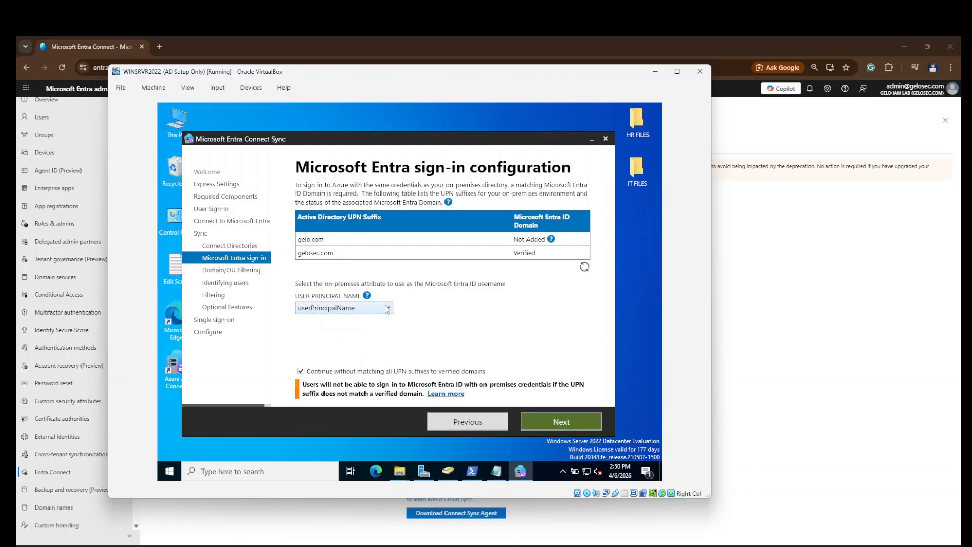
pyautogui.click(574, 429)
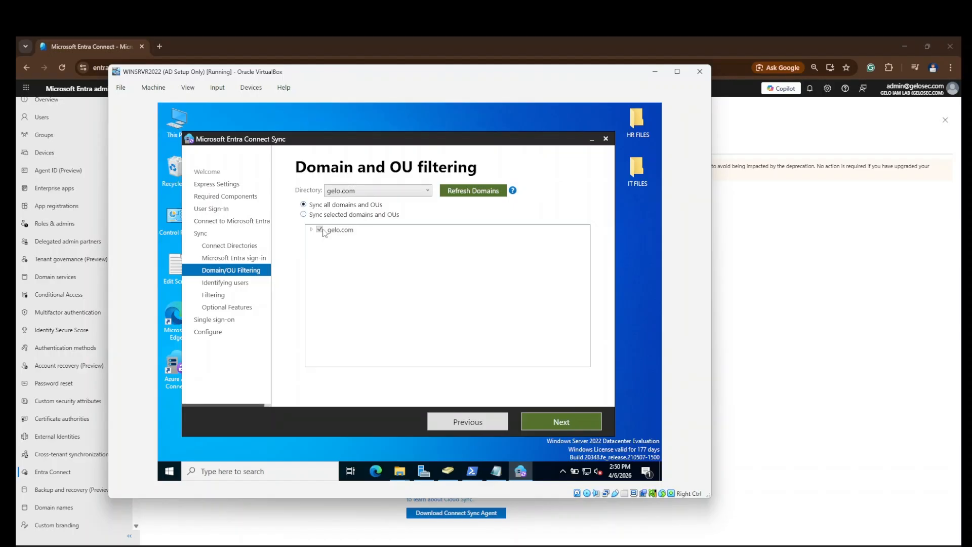
# Step: Choose to sync selected domains and OUs, checking in ADUC which OUs sit under SpaceY
pyautogui.click(304, 215)
pyautogui.click(311, 230)
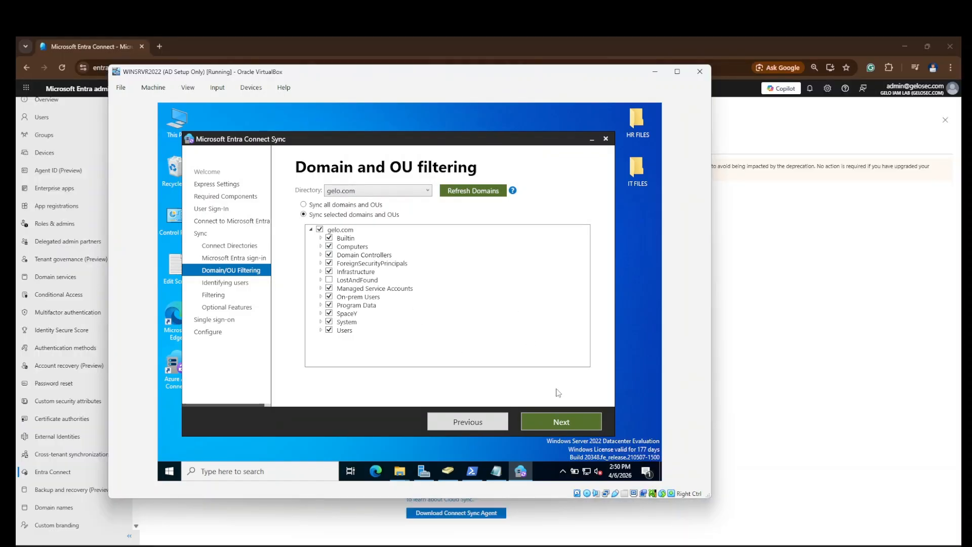
pyautogui.click(449, 472)
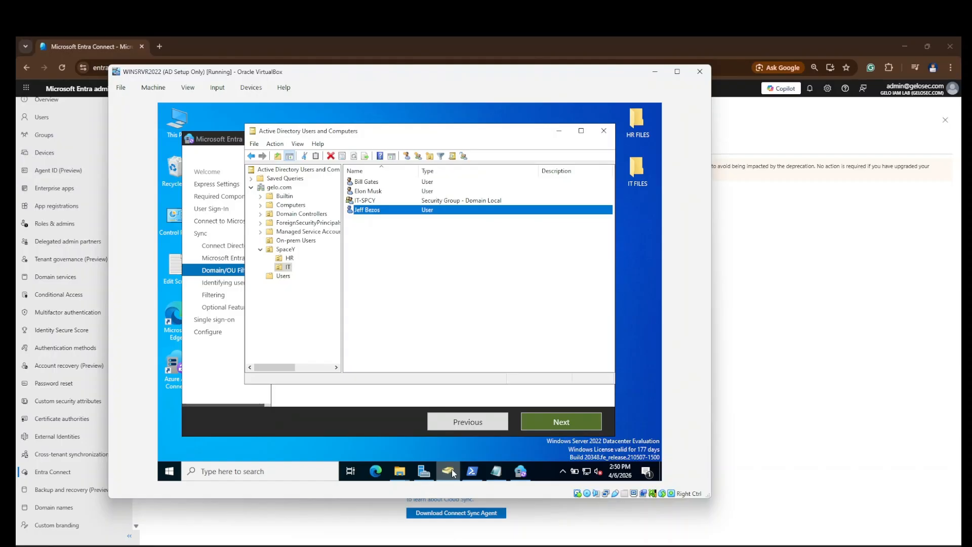
pyautogui.click(287, 253)
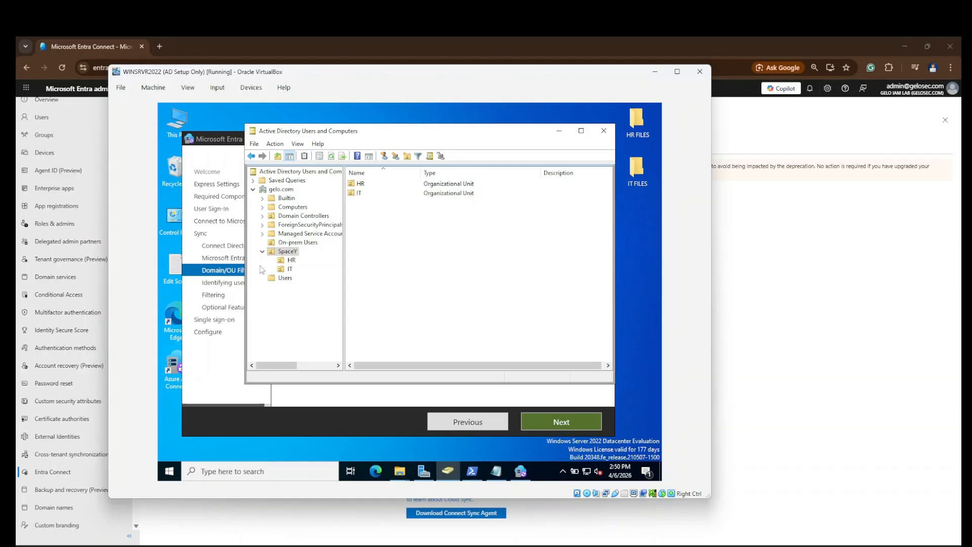
pyautogui.click(559, 130)
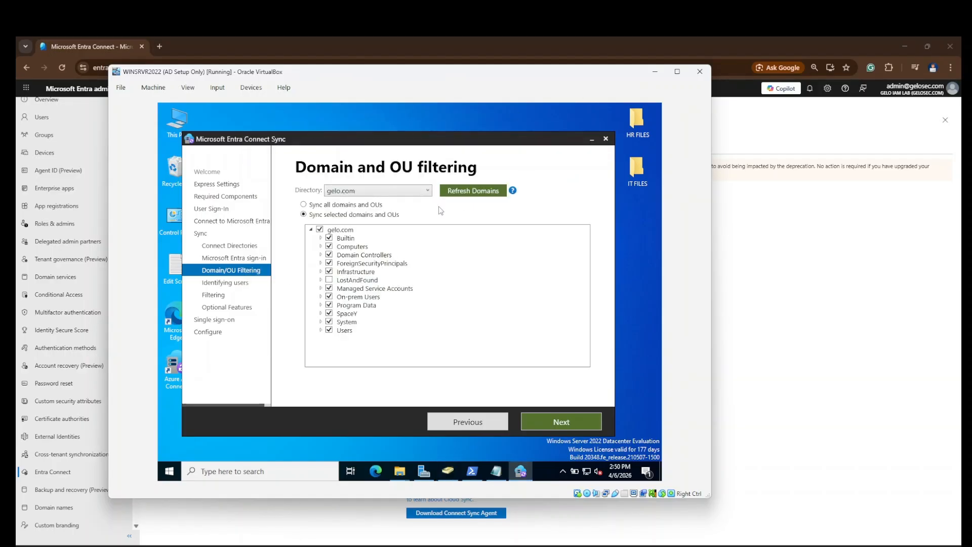
# Step: Uncheck gelo.com and check only the SpaceY OU for synchronization
pyautogui.click(320, 229)
pyautogui.click(329, 313)
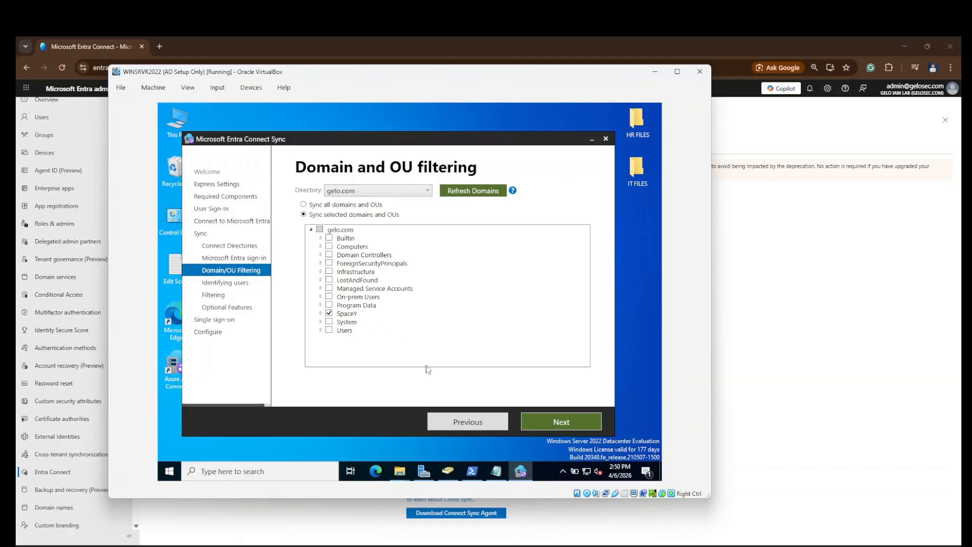
pyautogui.click(320, 314)
pyautogui.click(321, 314)
pyautogui.click(569, 420)
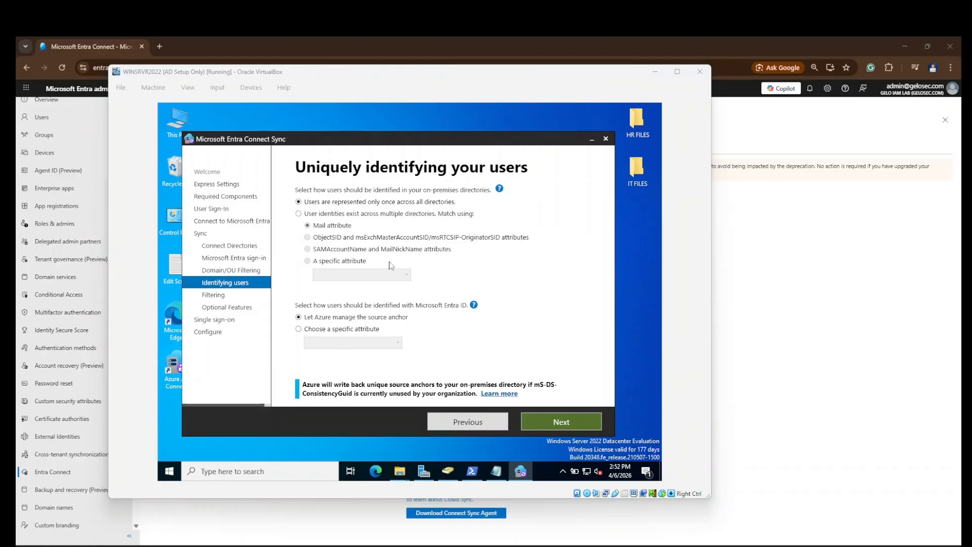
# Step: Accept the default source anchor and user identification, and keep syncing all users and devices
pyautogui.click(473, 304)
pyautogui.click(397, 178)
pyautogui.moveTo(406, 143); pyautogui.dragTo(397, 130)
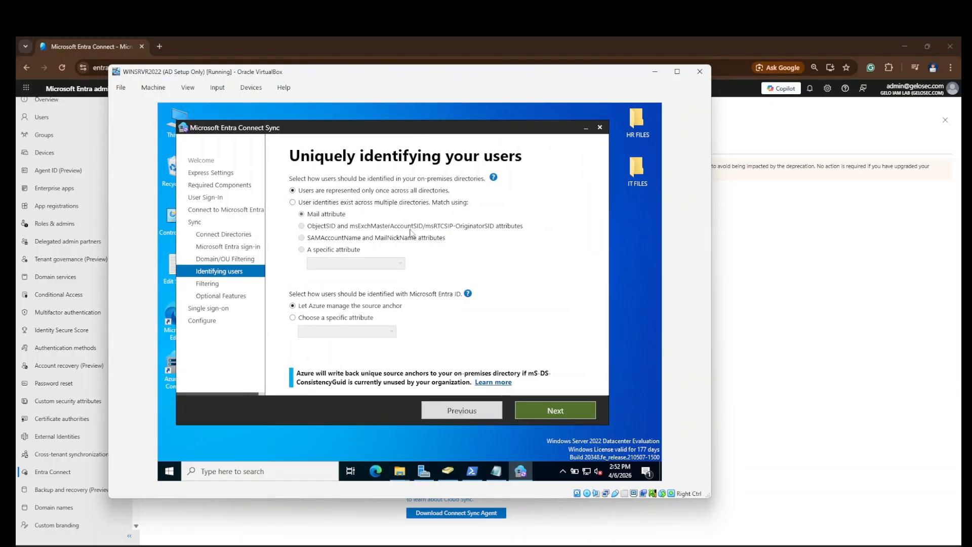
pyautogui.click(572, 413)
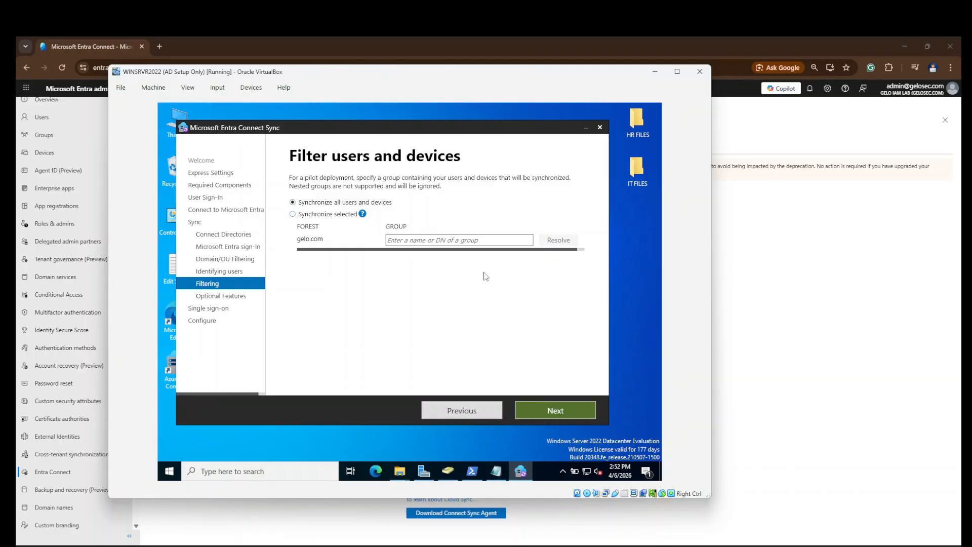
pyautogui.click(537, 412)
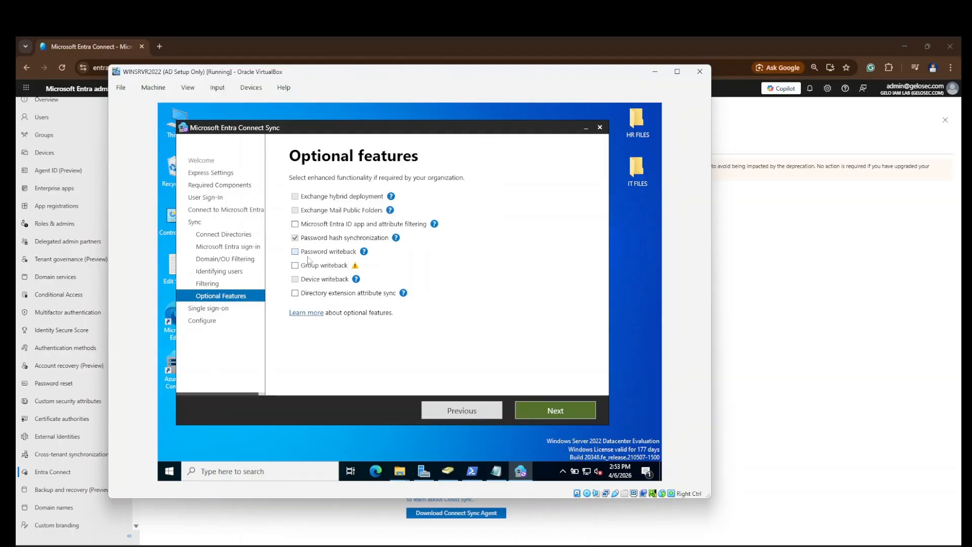
# Step: Enable password writeback and group writeback among the optional features
pyautogui.click(295, 251)
pyautogui.click(295, 265)
pyautogui.moveTo(408, 293)
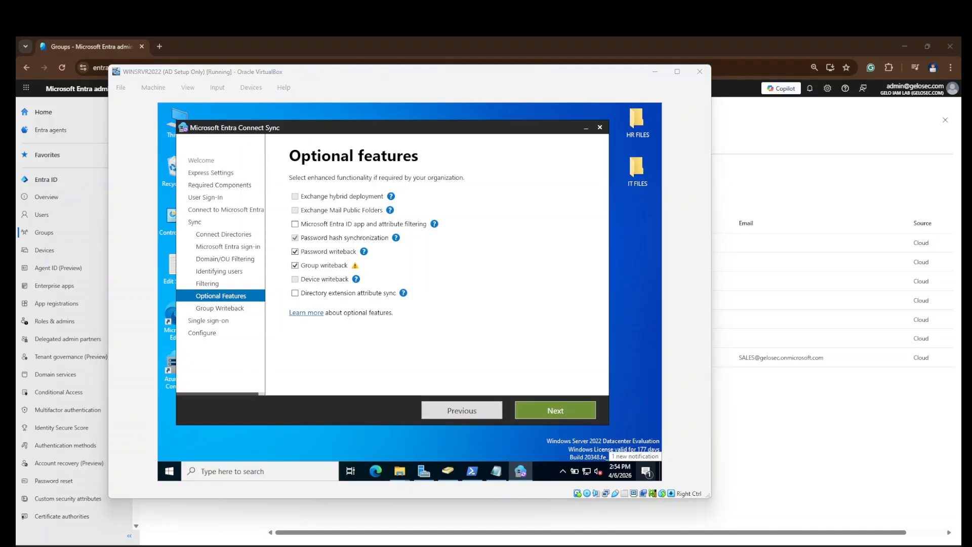
pyautogui.press('Return')
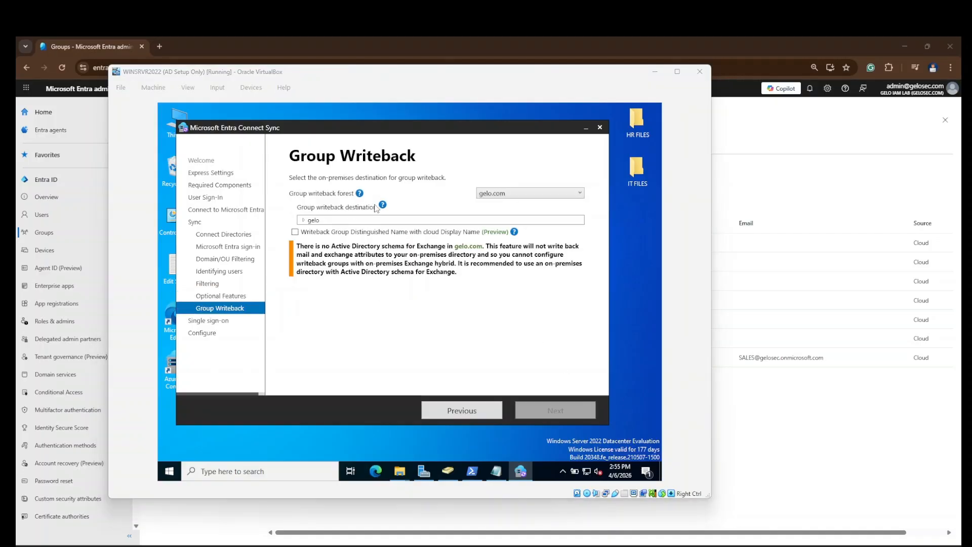
# Step: Write groups back to the SpaceY OU under gelo, using cloud Display Name
pyautogui.click(304, 221)
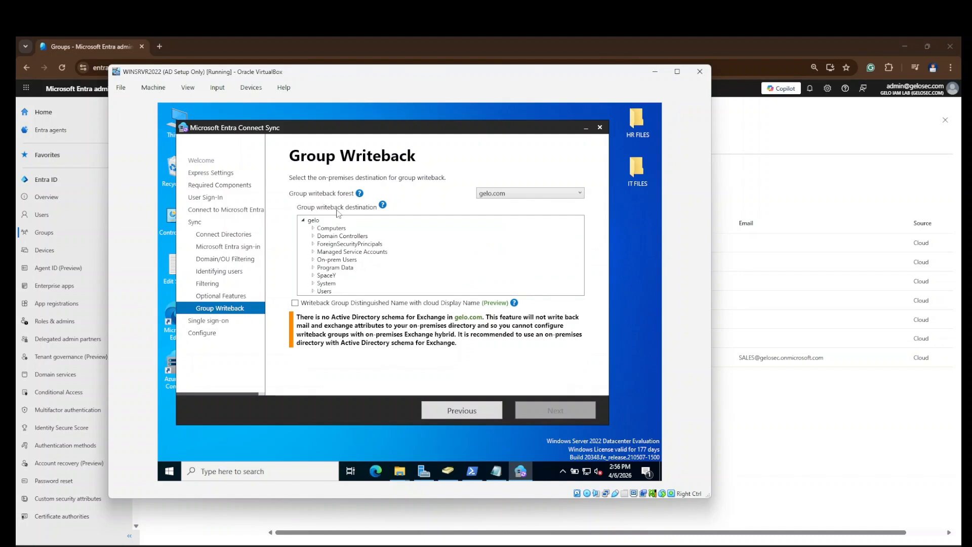
pyautogui.click(325, 275)
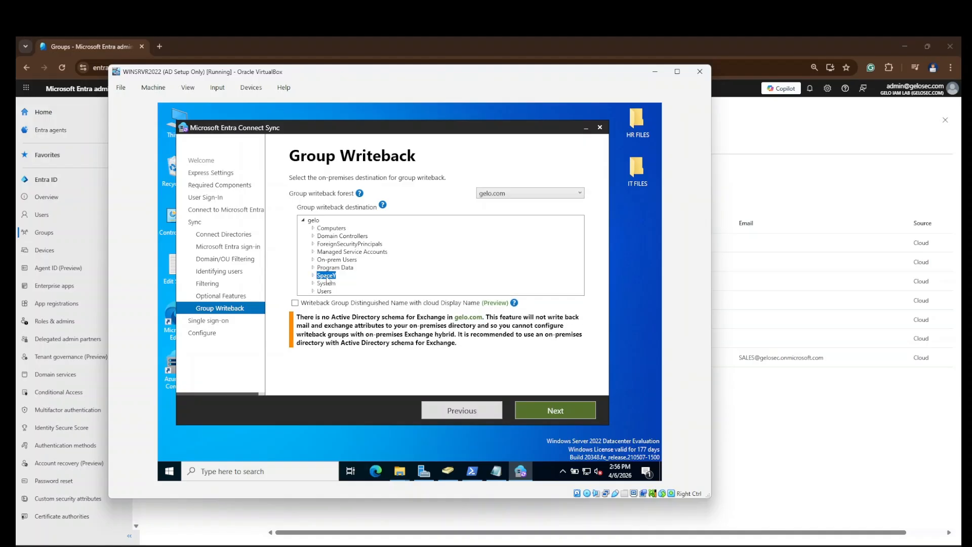
pyautogui.doubleClick(330, 277)
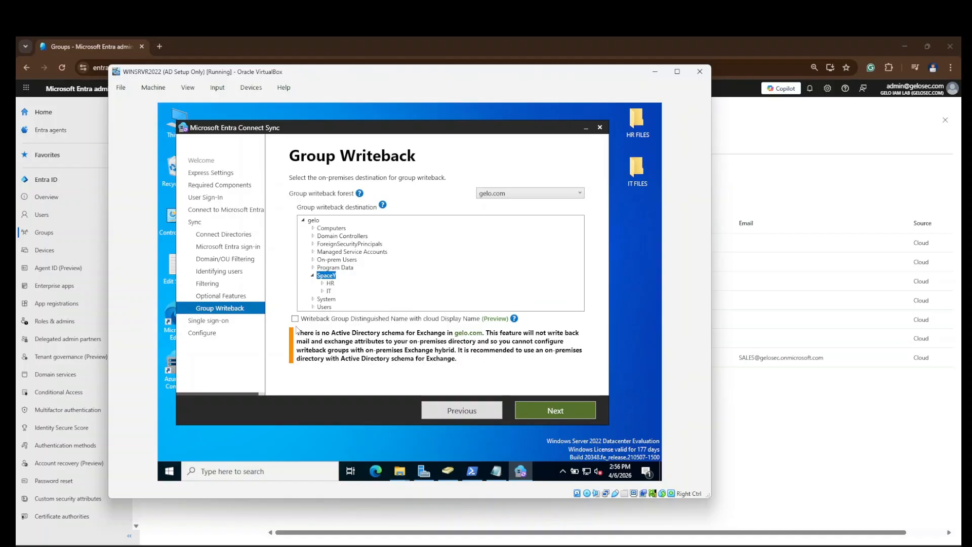
pyautogui.click(295, 320)
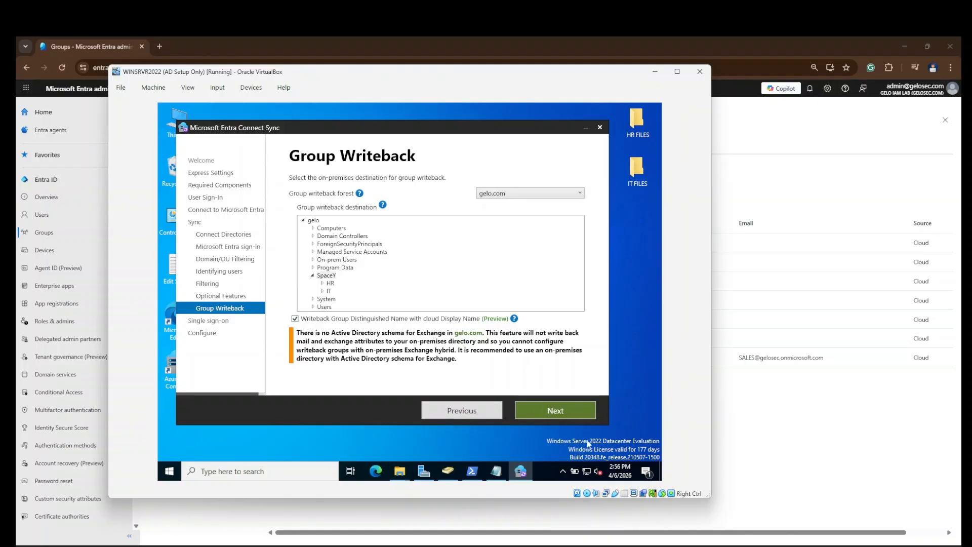
pyautogui.moveTo(514, 319)
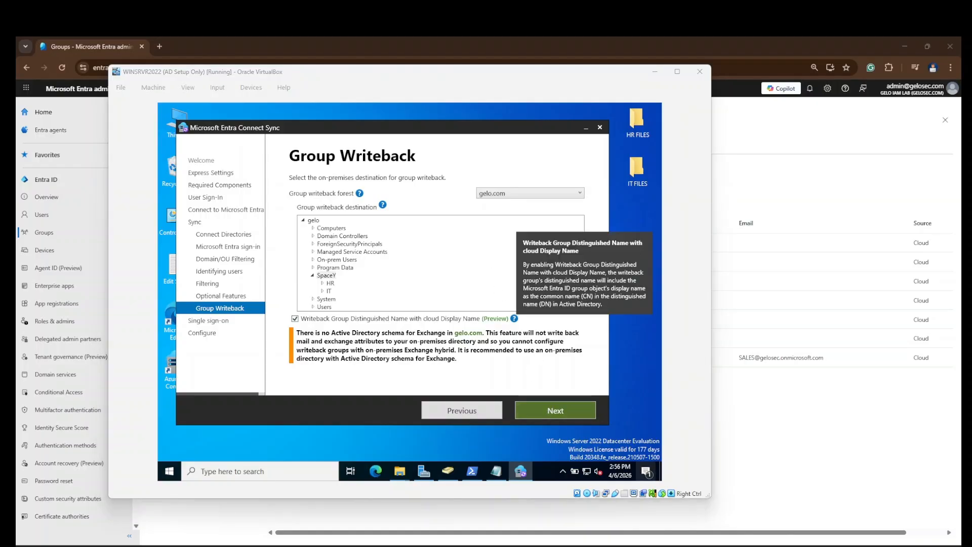
pyautogui.click(555, 410)
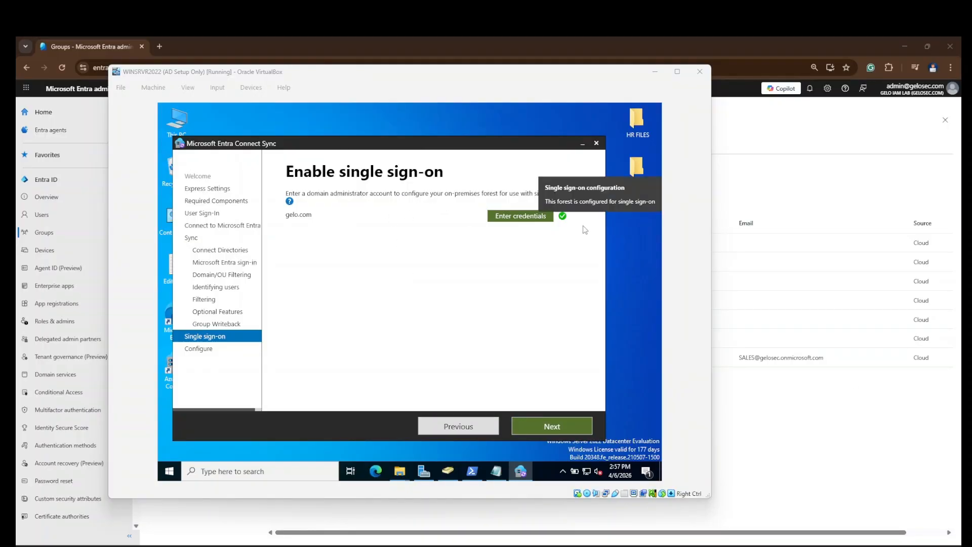
# Step: Leave gelo.com single sign-on as configured, closing the Forest Credentials prompt unused
pyautogui.click(541, 219)
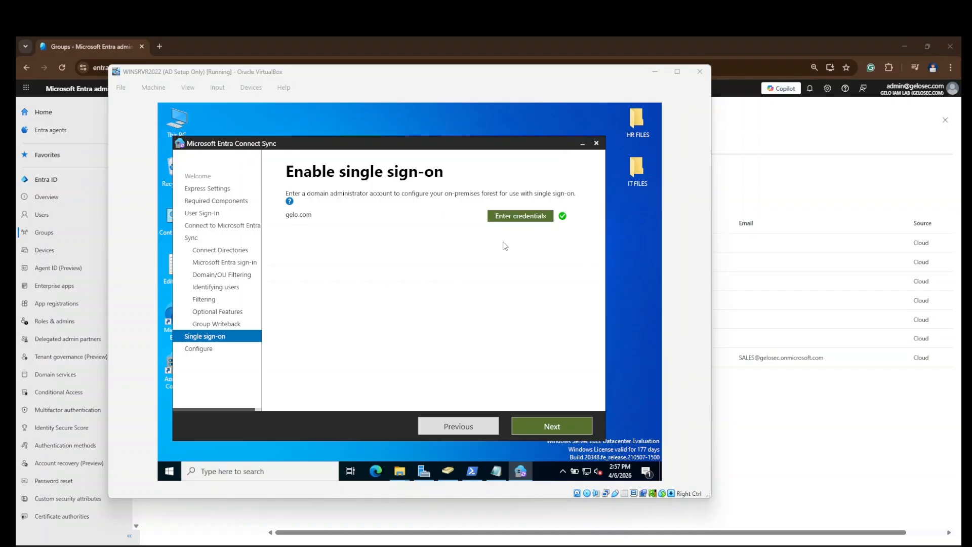
pyautogui.click(512, 219)
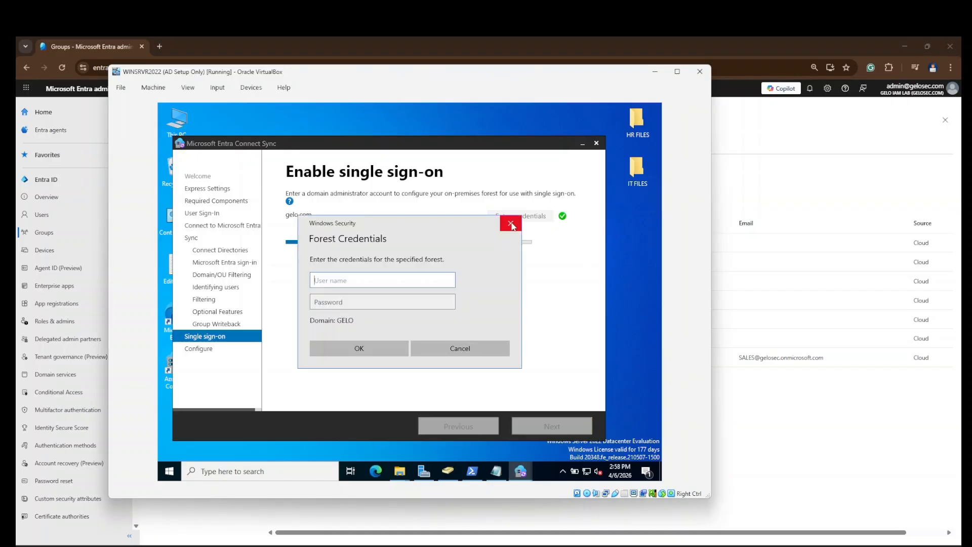
pyautogui.click(515, 220)
pyautogui.moveTo(557, 226)
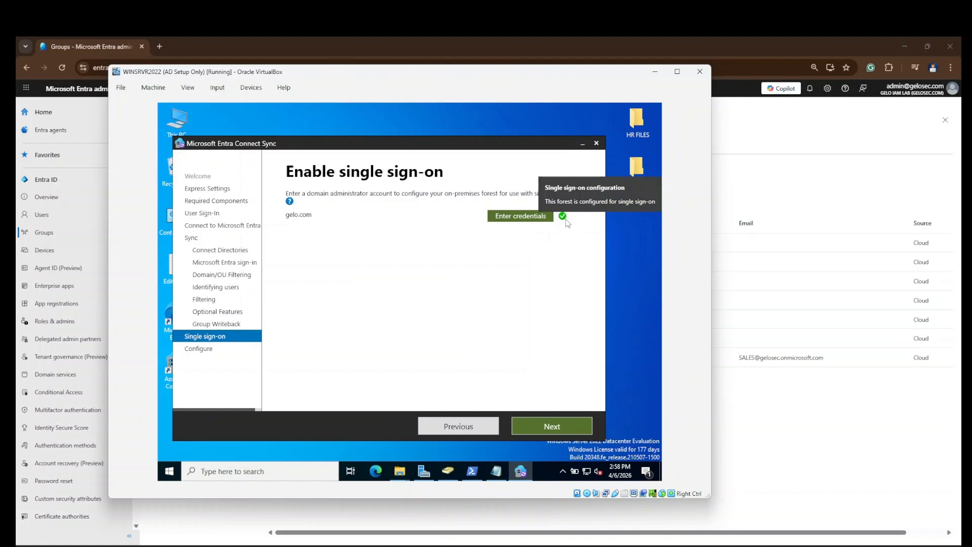
pyautogui.click(571, 431)
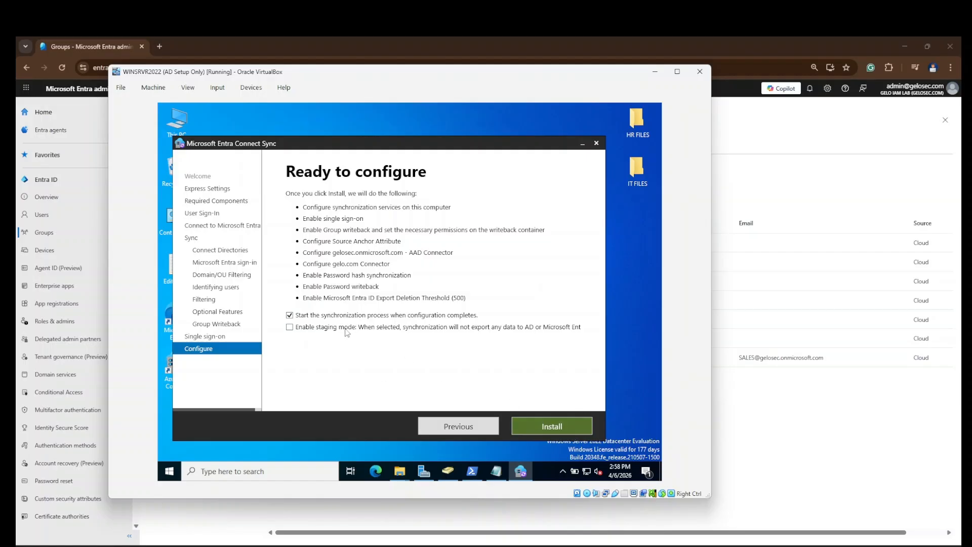
# Step: Install the sync configuration and exit the wizard once configuration completes
pyautogui.click(556, 427)
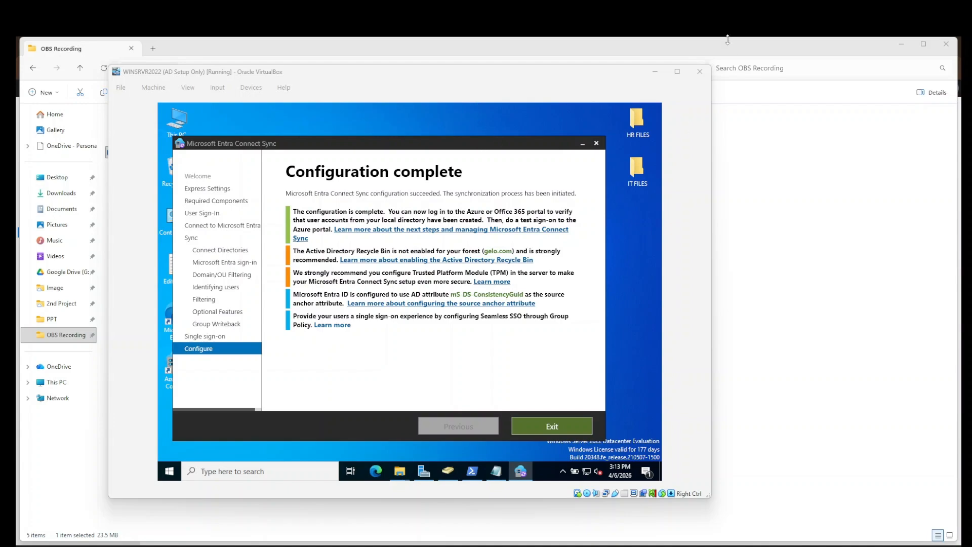
pyautogui.moveTo(445, 147); pyautogui.dragTo(447, 133)
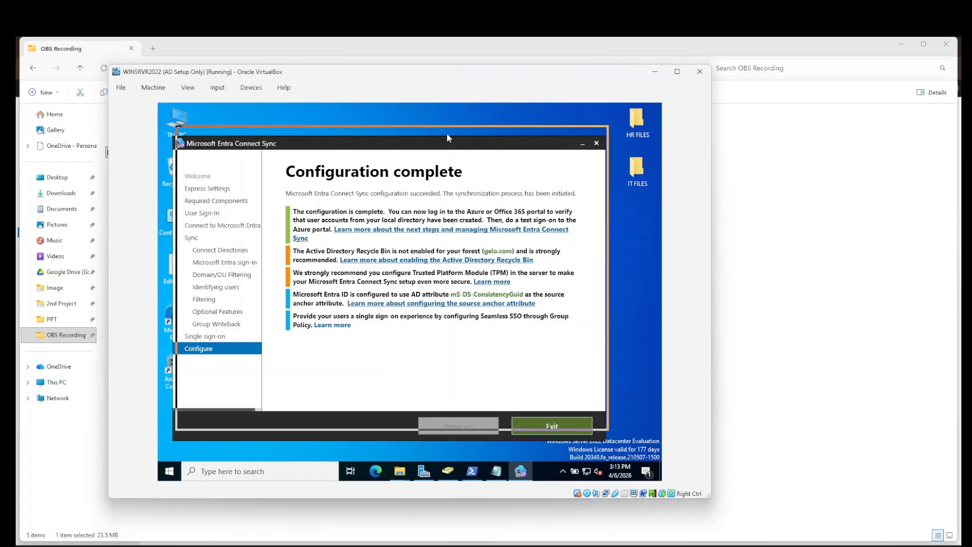
pyautogui.click(556, 416)
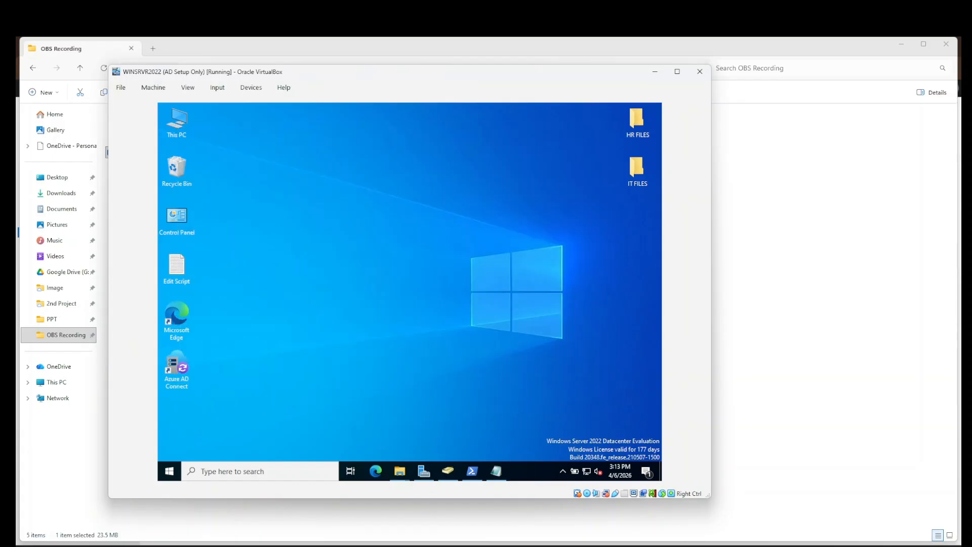
# Step: Refresh the Entra Users list to 37 users and widen the On-premises sync enabled column
pyautogui.click(572, 507)
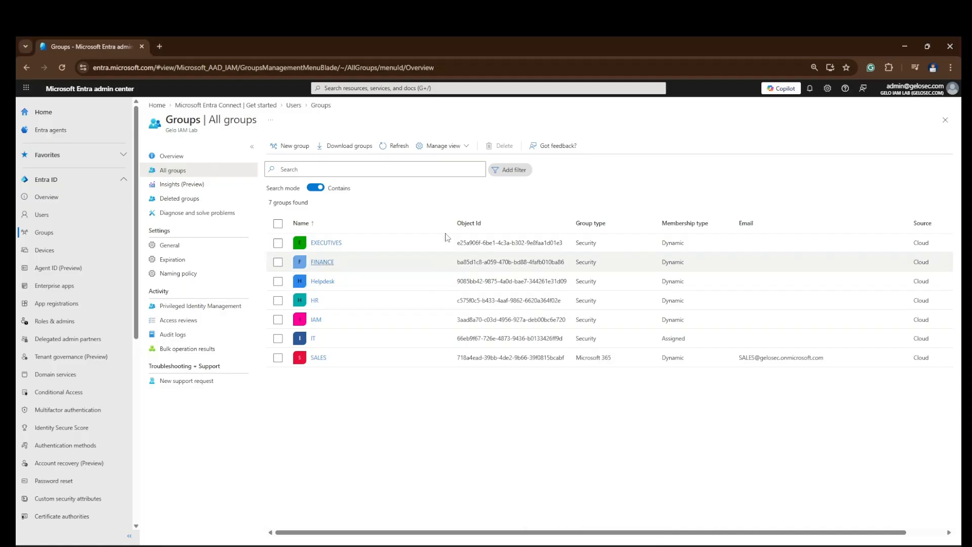
pyautogui.click(76, 220)
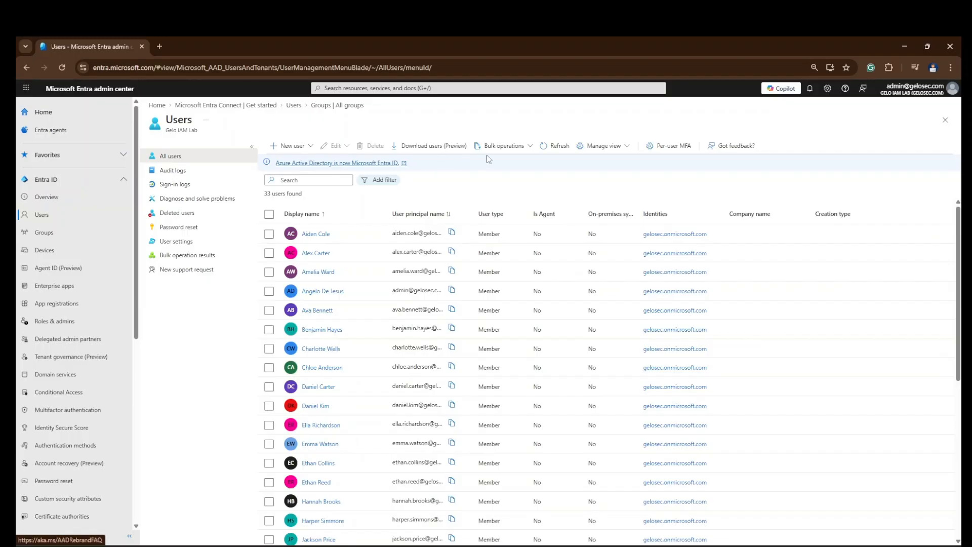
pyautogui.click(558, 146)
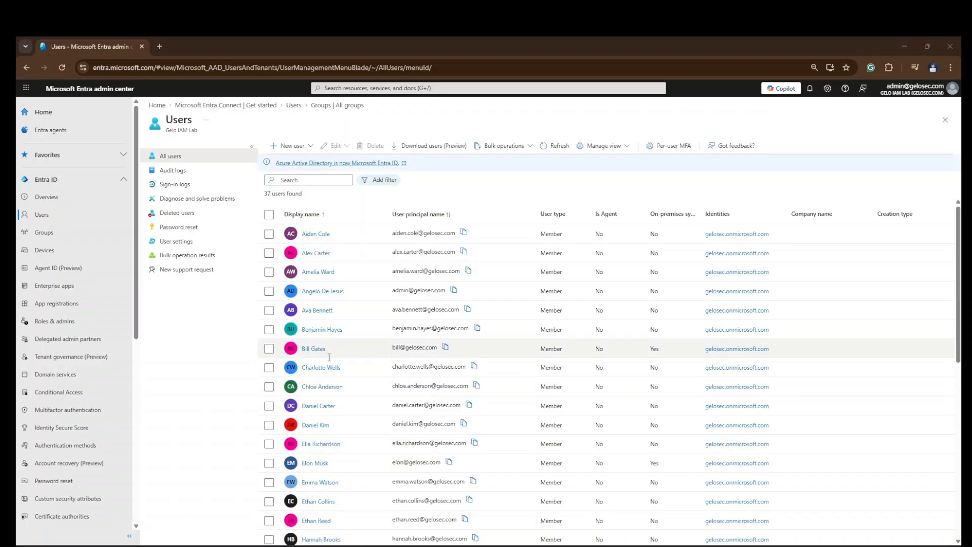
pyautogui.click(269, 349)
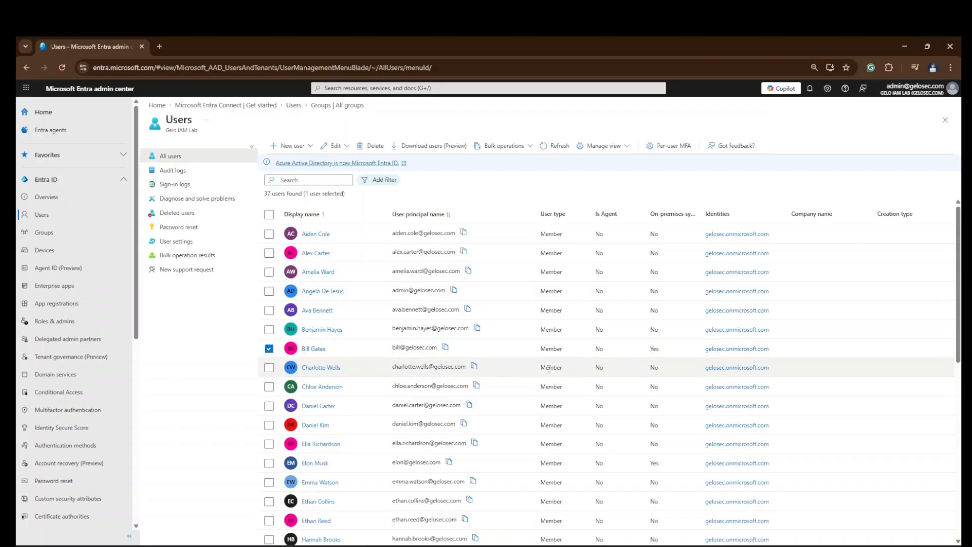
pyautogui.doubleClick(700, 212)
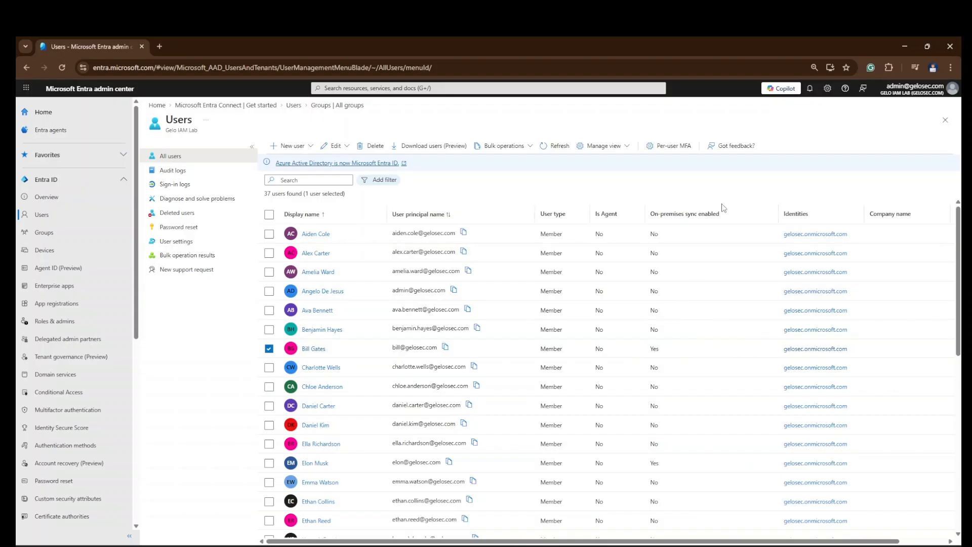
# Step: Check several synced users whose On-premises sync enabled value shows Yes
pyautogui.moveTo(668, 350); pyautogui.dragTo(642, 349)
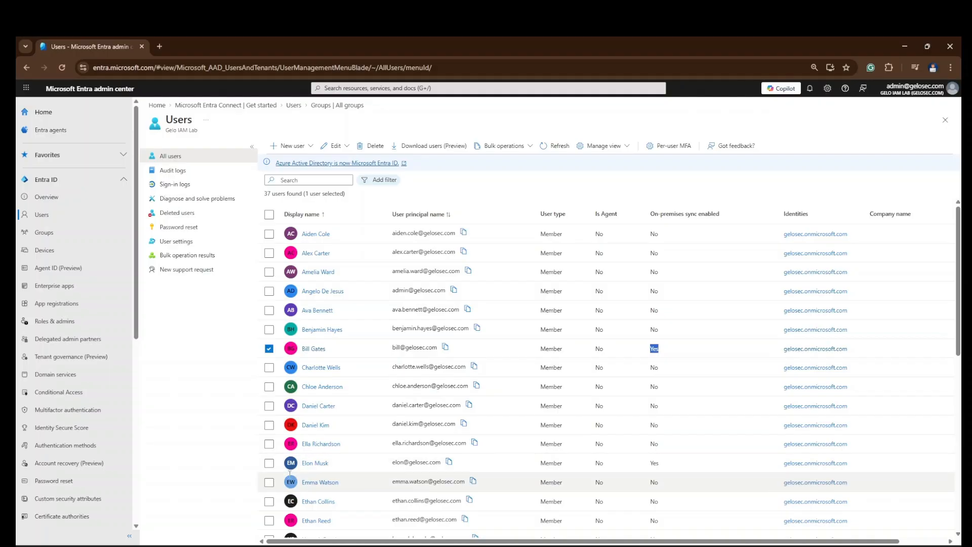
pyautogui.click(269, 463)
pyautogui.click(673, 470)
pyautogui.click(269, 348)
pyautogui.scroll(-5, 281, 393)
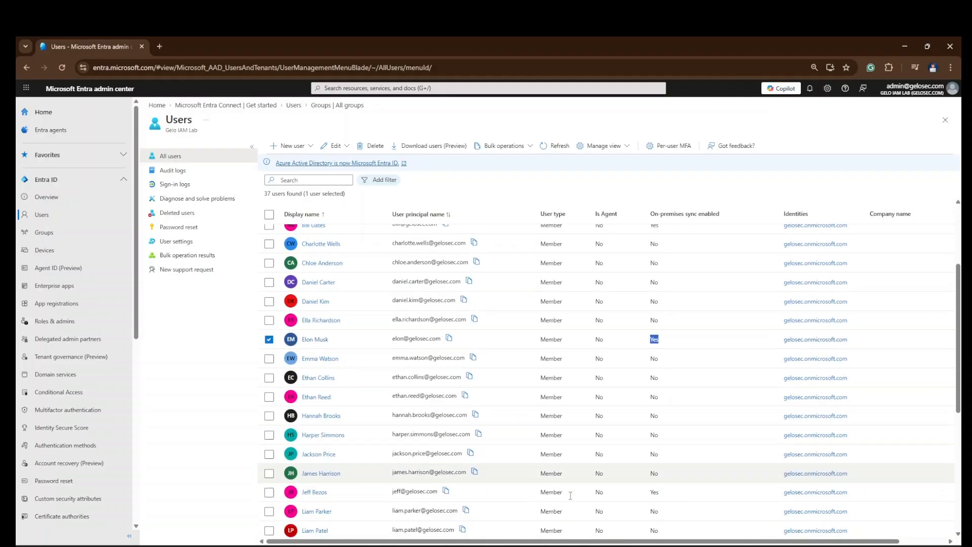
pyautogui.click(269, 369)
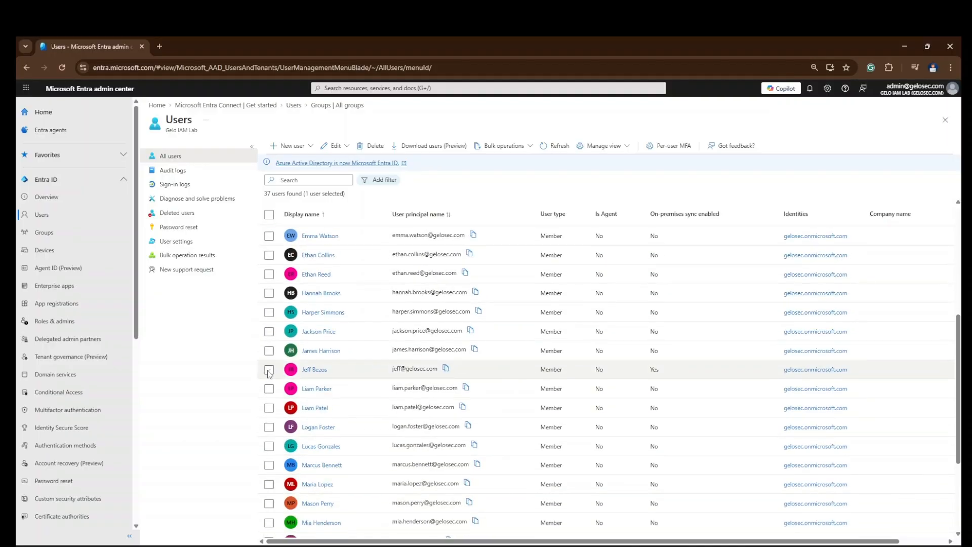
pyautogui.doubleClick(654, 369)
pyautogui.scroll(-3, 395, 457)
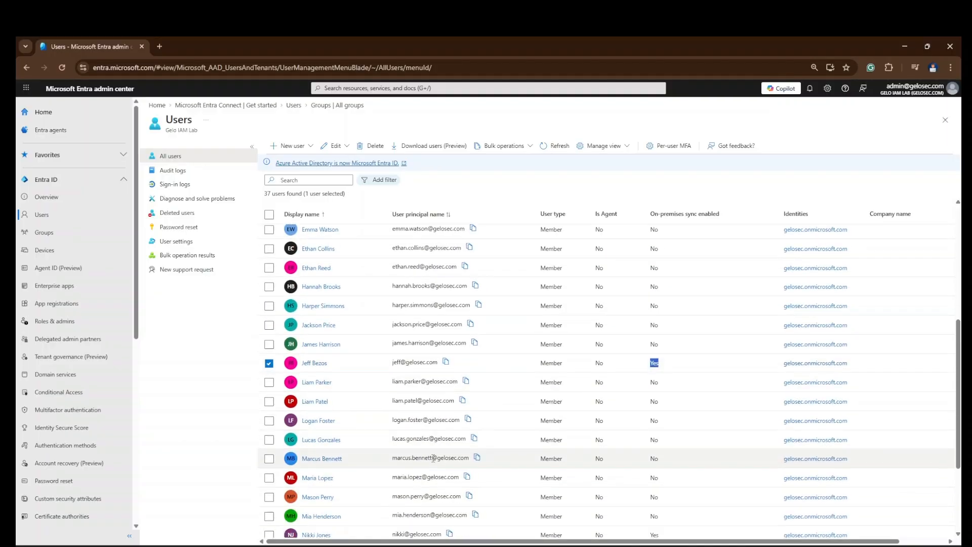
pyautogui.click(269, 442)
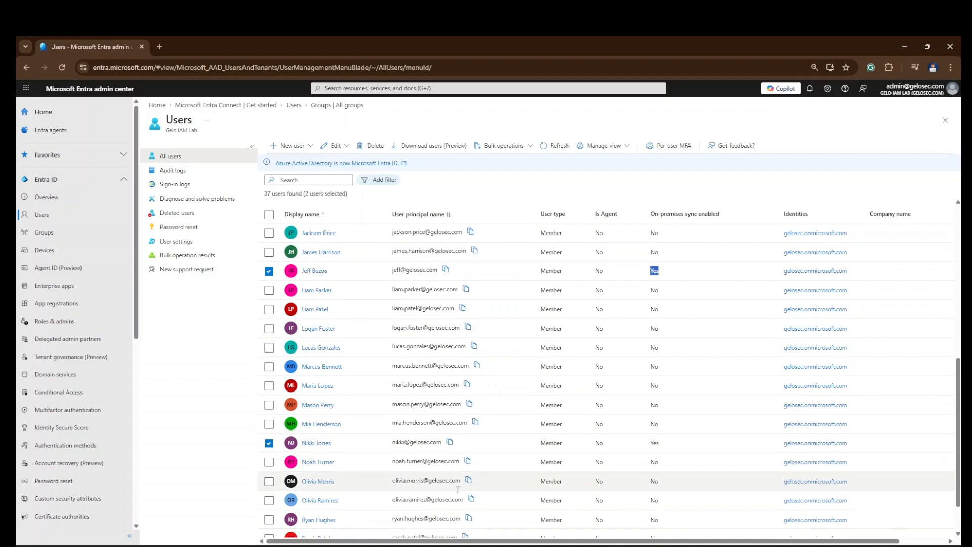
pyautogui.doubleClick(654, 443)
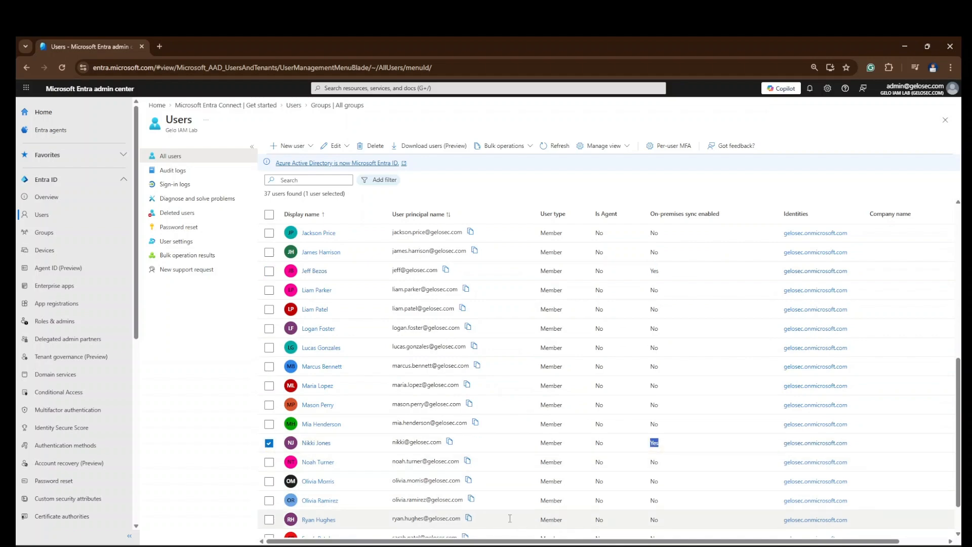
pyautogui.scroll(10, 513, 411)
pyautogui.scroll(-3, 513, 410)
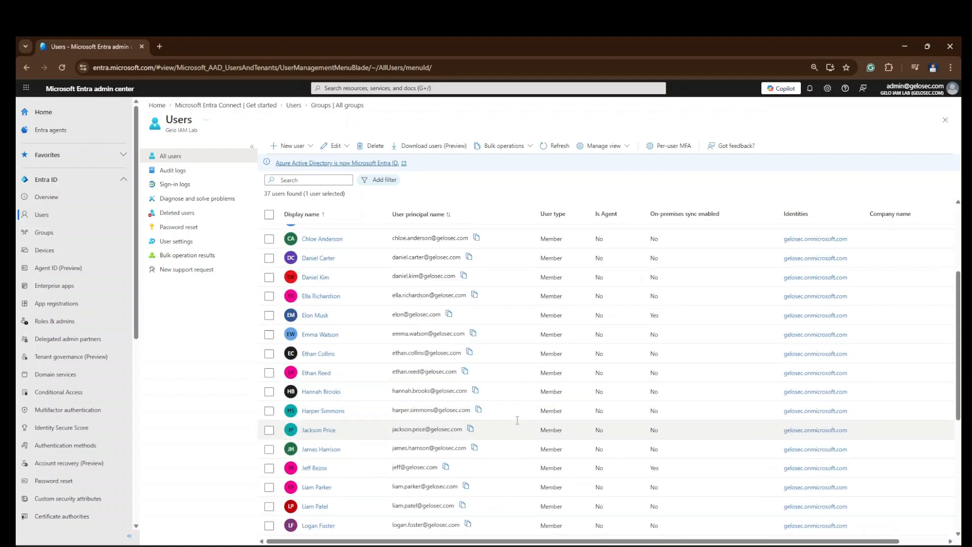